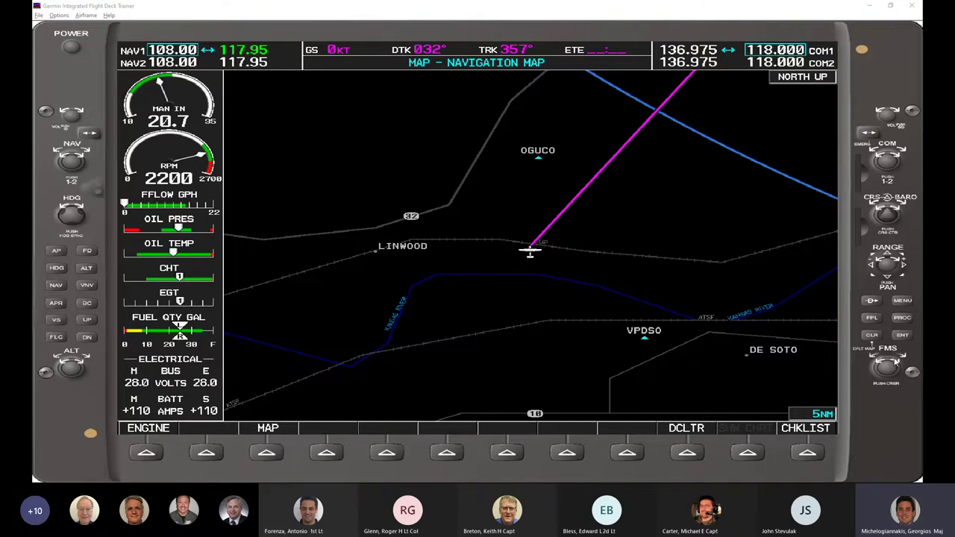
Browse the MAP page group through Traffic Map, Weather Data Link and TAWS-B, ending back on the Navigation Map.
click(898, 363)
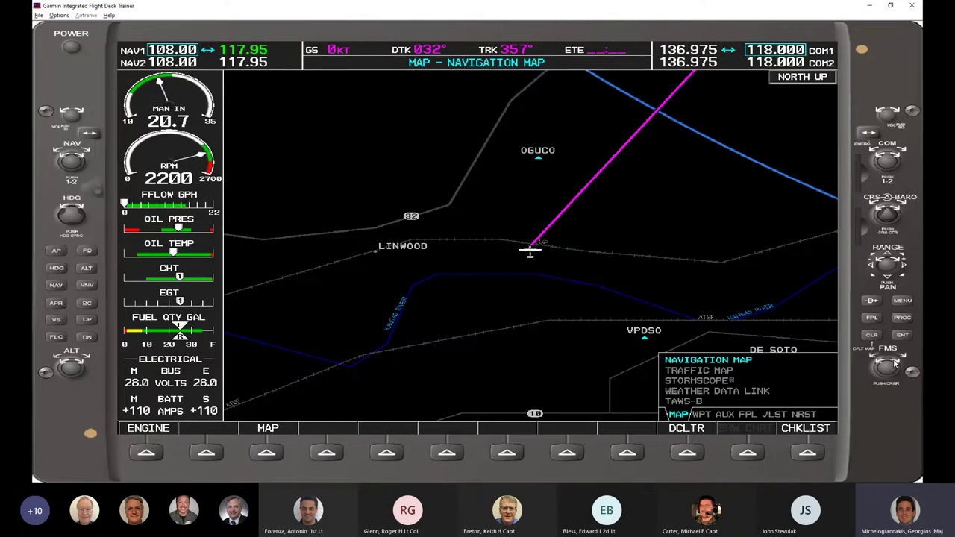
click(896, 364)
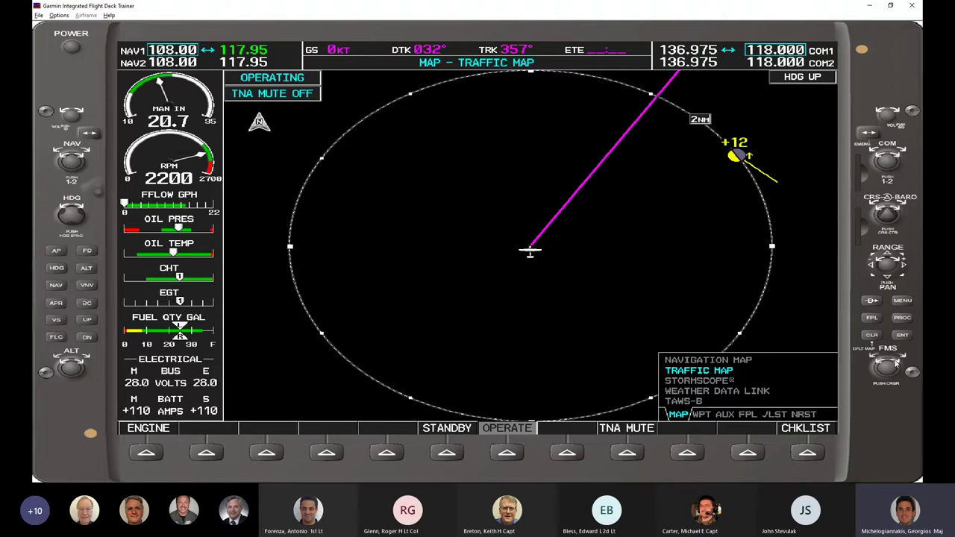
click(895, 364)
click(895, 364)
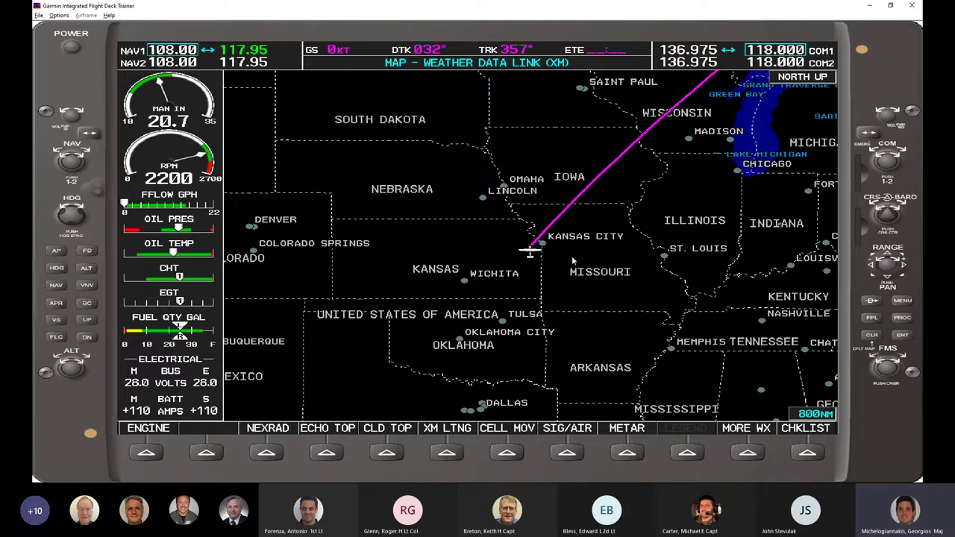
scroll(888, 365, down, 1)
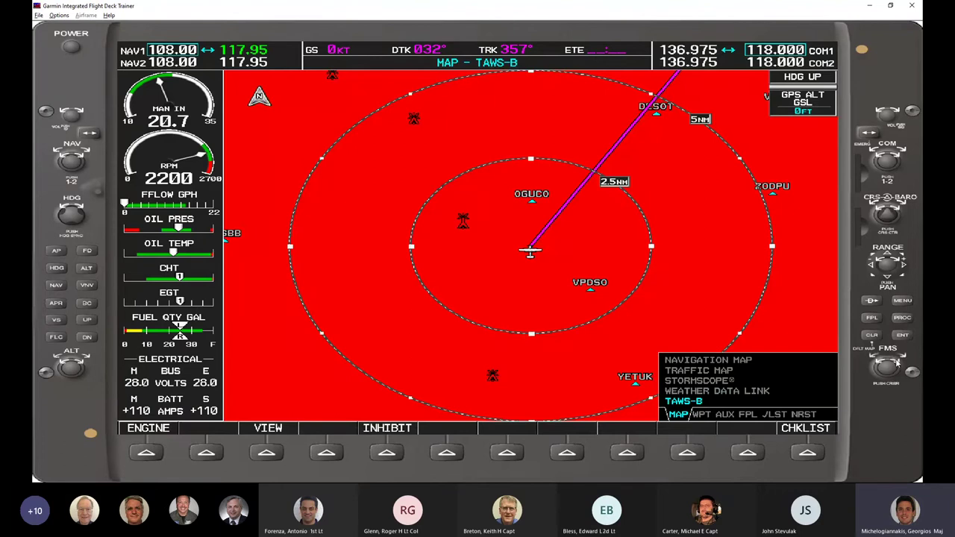
scroll(899, 364, up, 2)
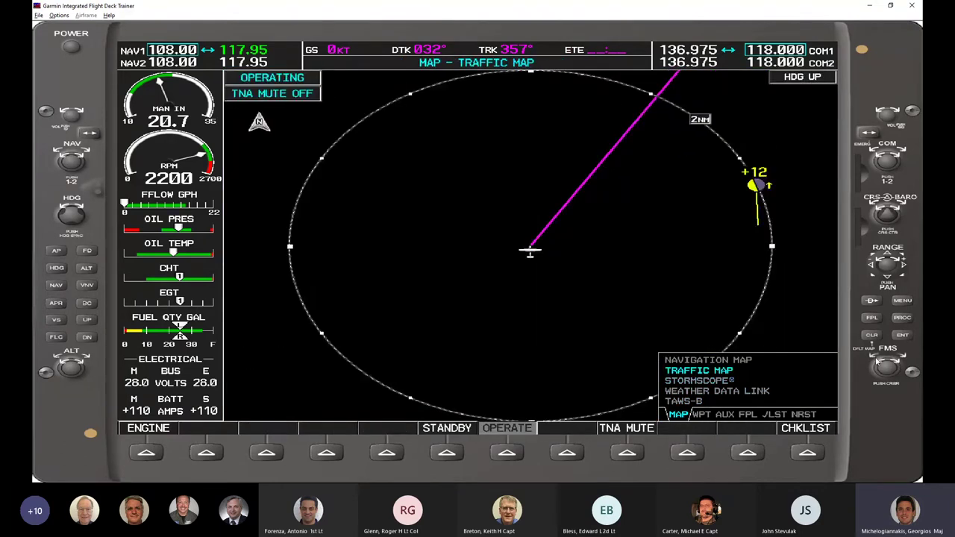
scroll(888, 364, up, 1)
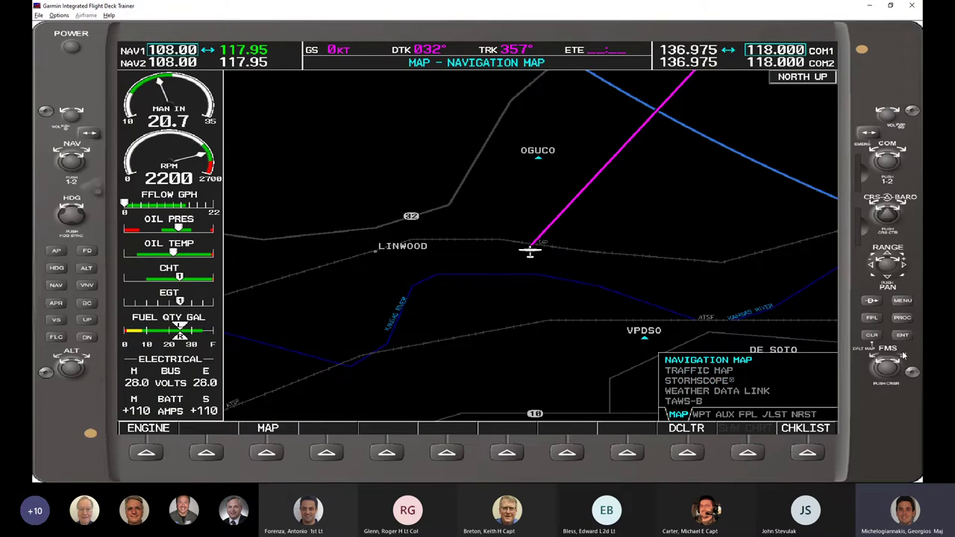
Step through the WPT, AUX and FPL page groups to the emergency procedures checklist page.
scroll(903, 356, down, 1)
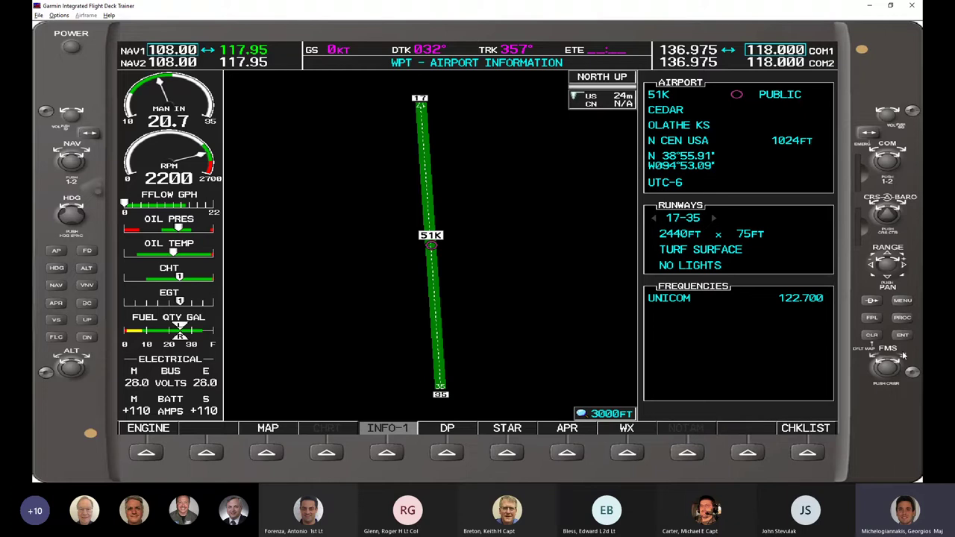
scroll(903, 356, down, 1)
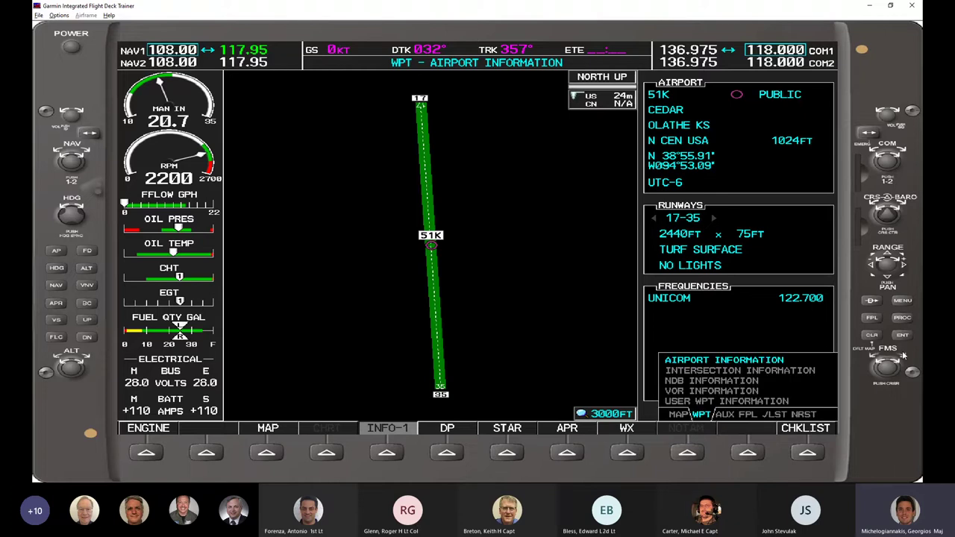
scroll(903, 357, down, 1)
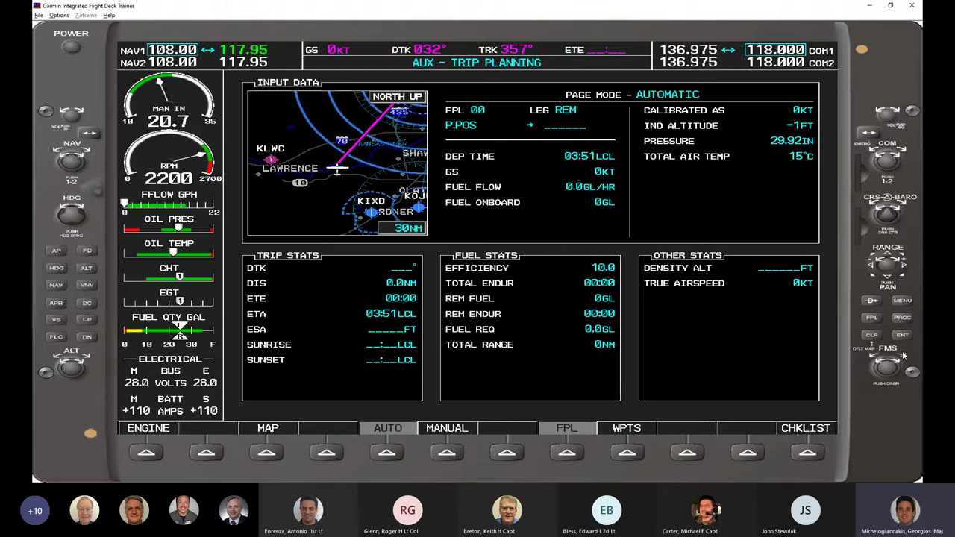
click(903, 356)
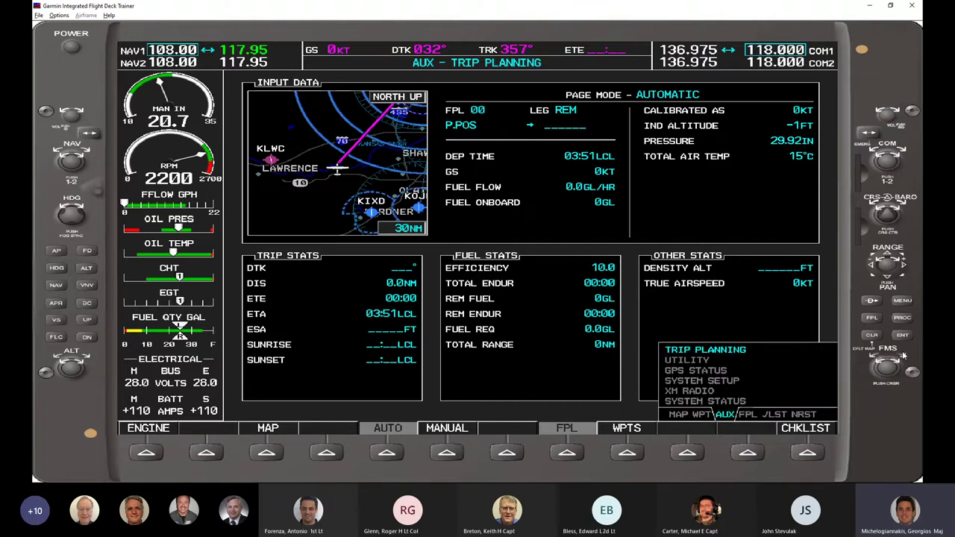
click(903, 356)
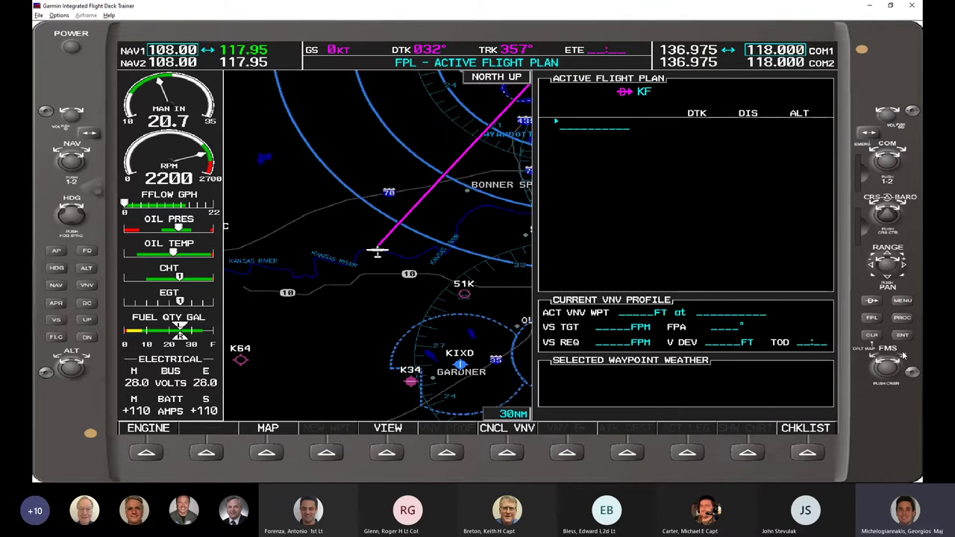
click(903, 356)
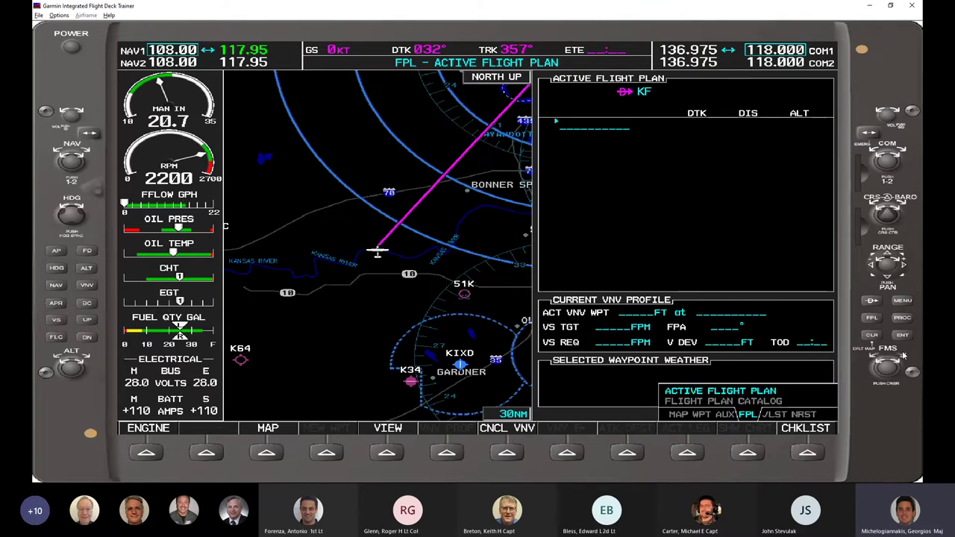
click(903, 356)
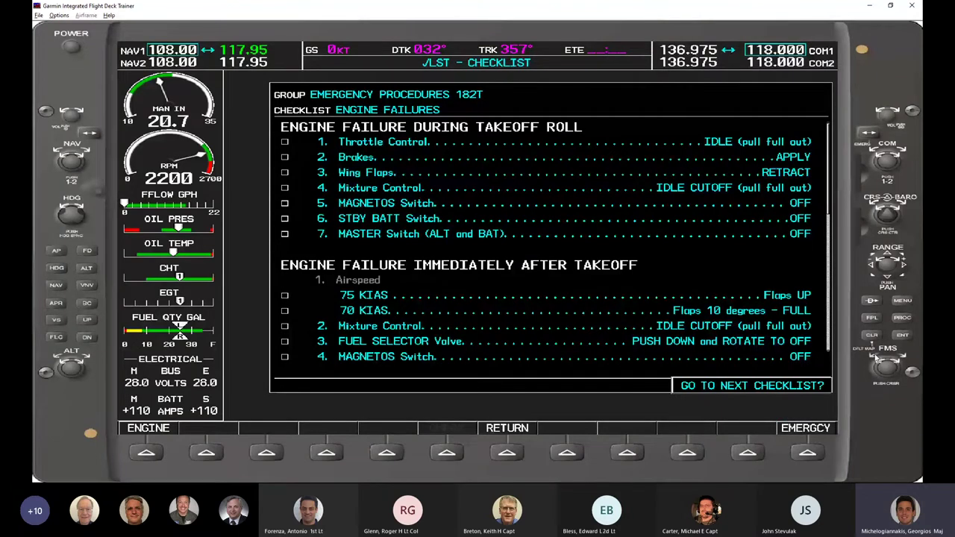
Browse the NRST page group from Nearest Airports to Nearest User WPTS, ending on the Nearest VOR page.
scroll(887, 364, up, 1)
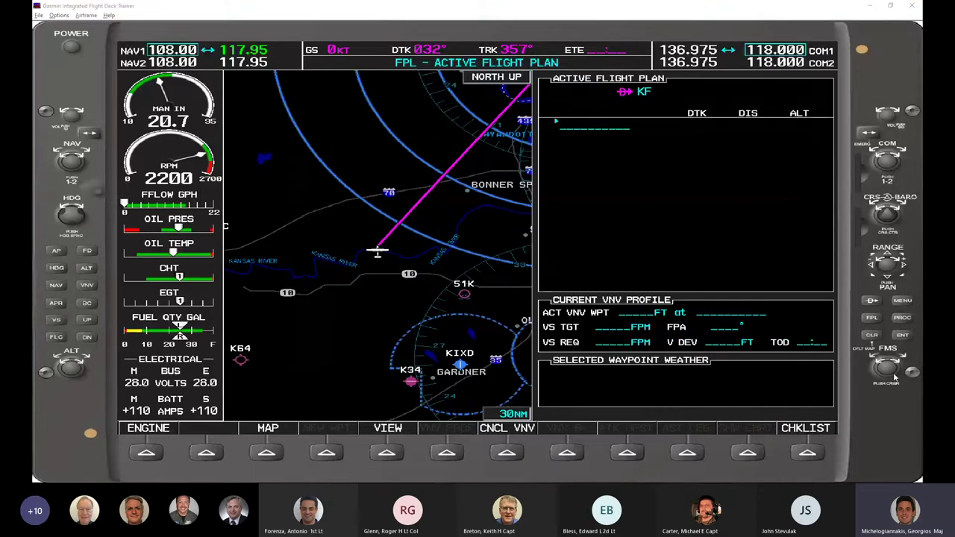
scroll(898, 356, down, 2)
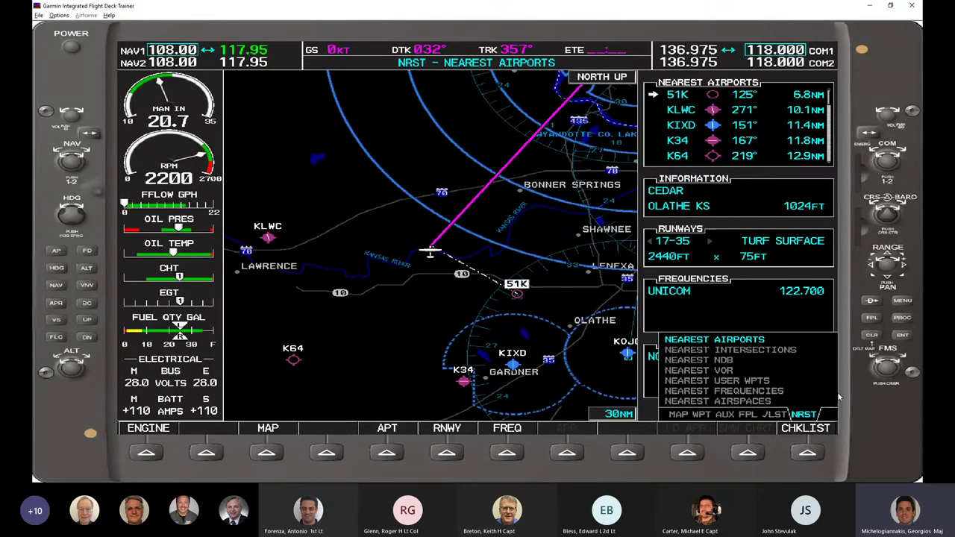
scroll(891, 366, down, 4)
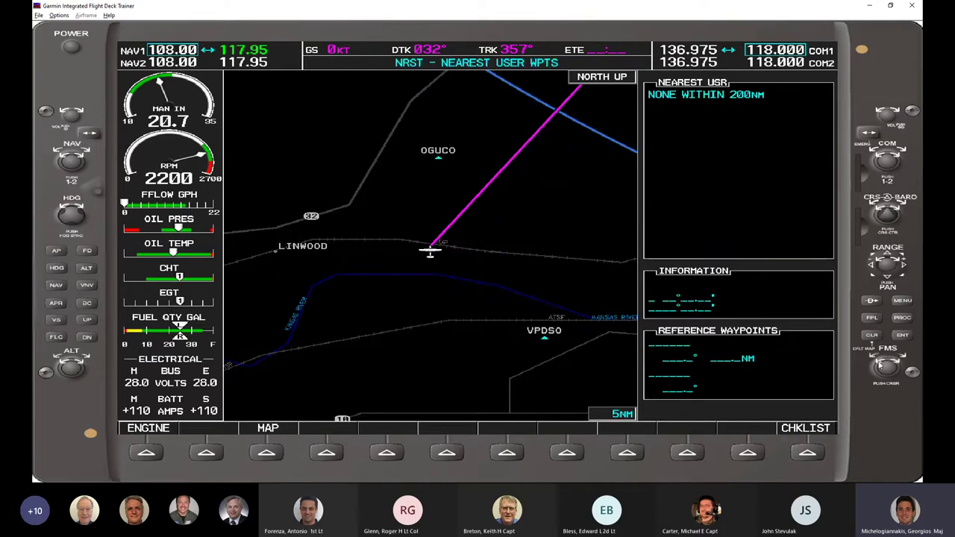
scroll(880, 364, up, 1)
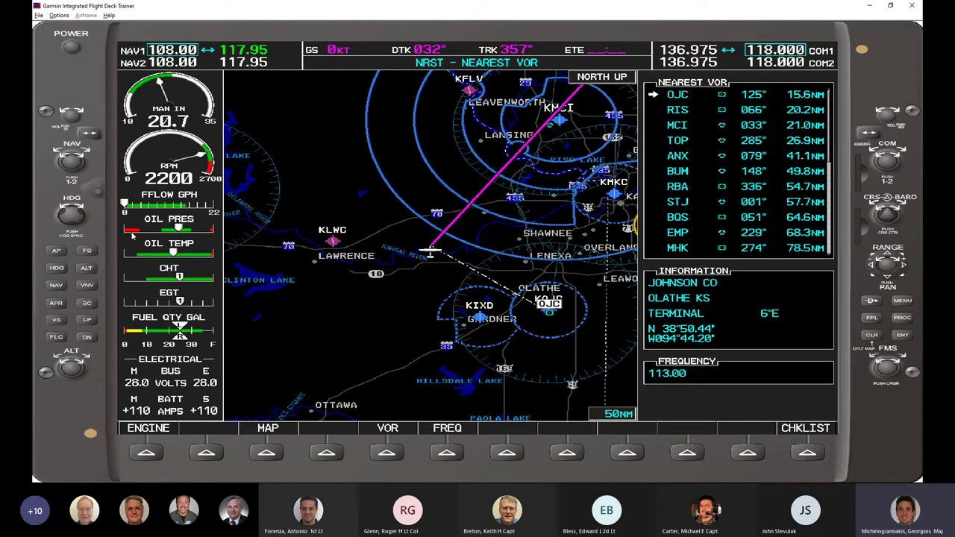
View the engine Lean page followed by the engine System page.
click(149, 456)
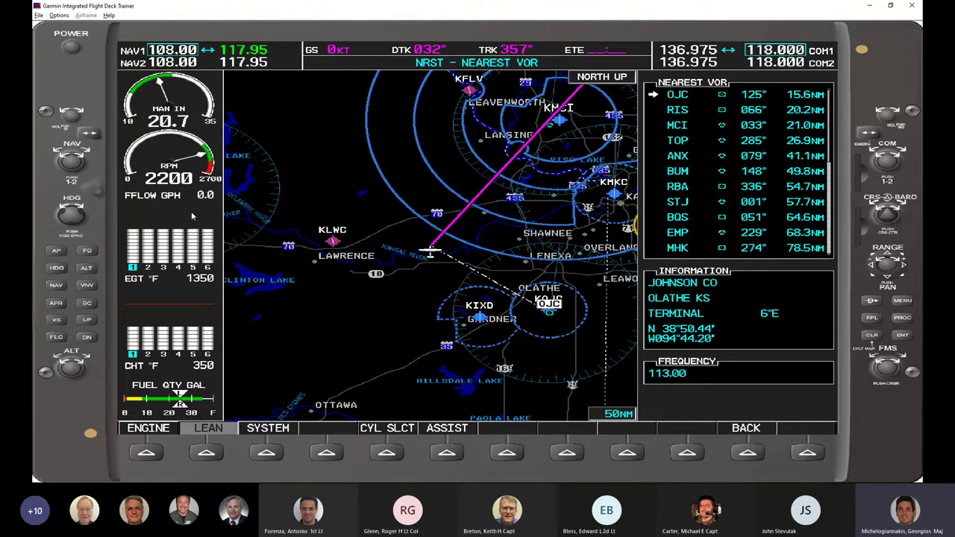
click(263, 456)
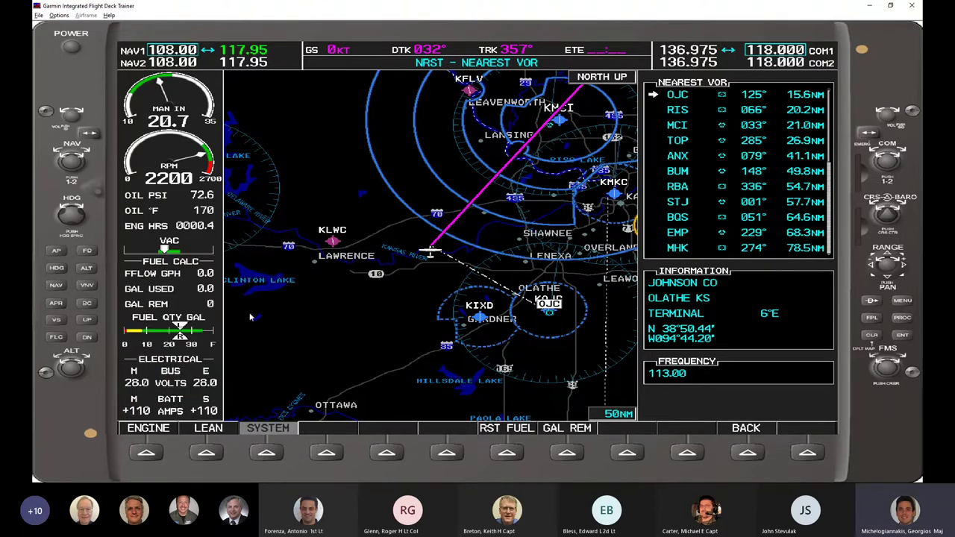
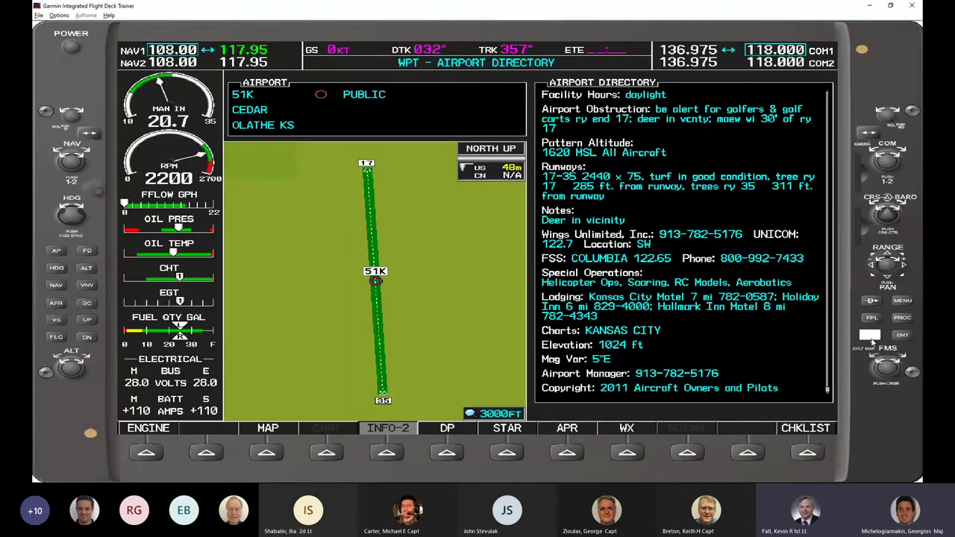
Return from the airport directory to the default Navigation Map and bring up the Weather Data Link (XM) page.
click(870, 336)
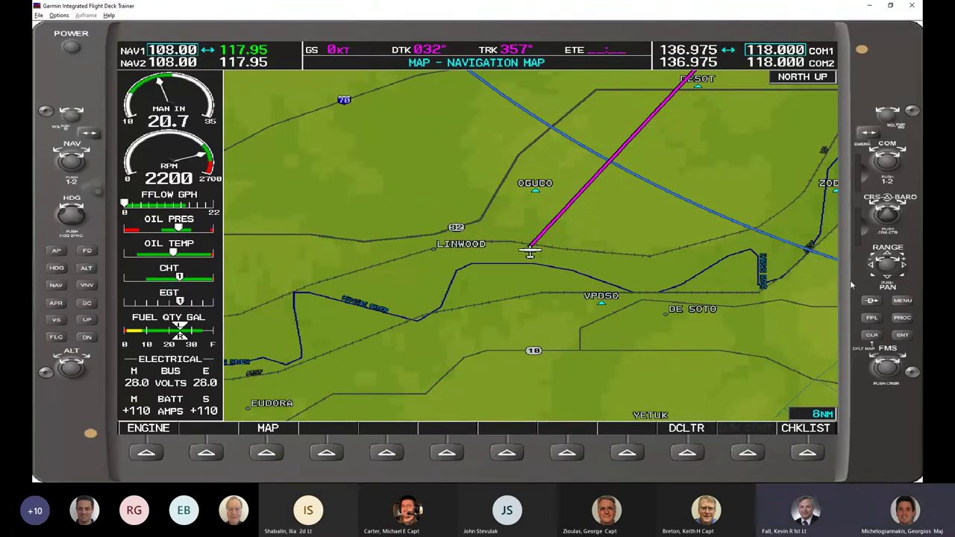
click(899, 367)
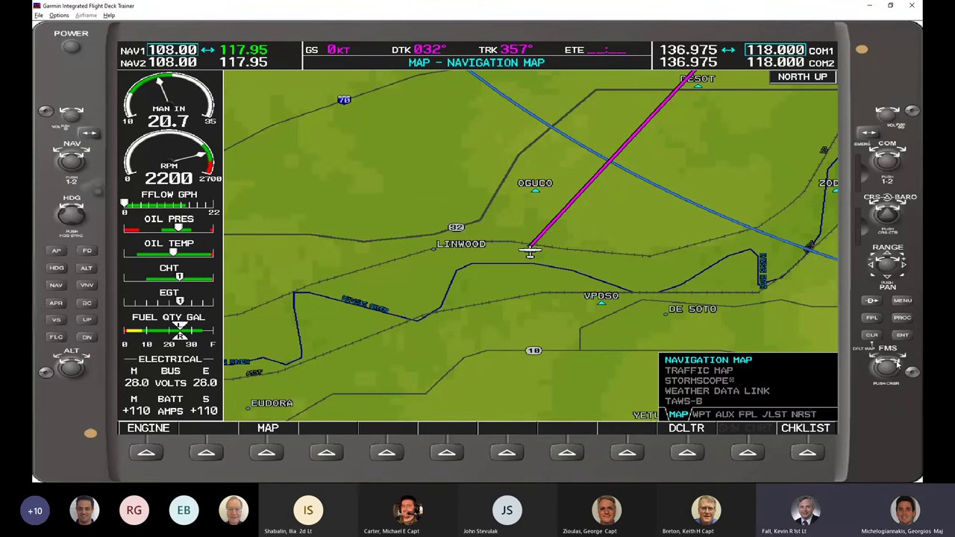
scroll(899, 366, down, 2)
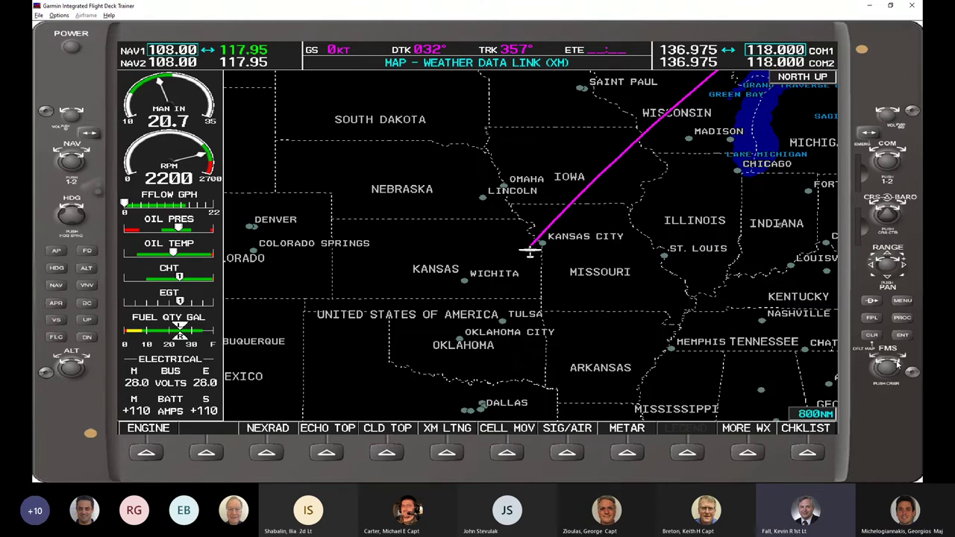
click(906, 303)
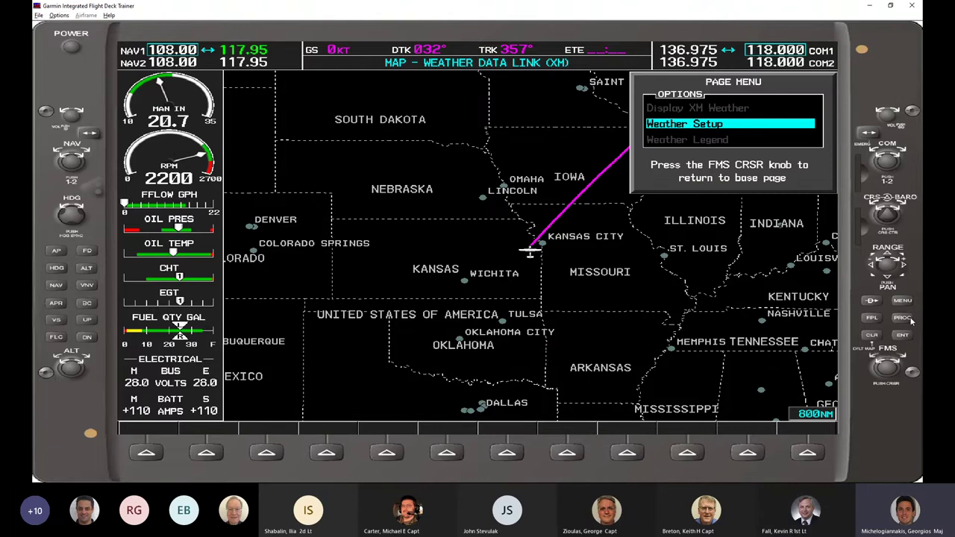
click(904, 303)
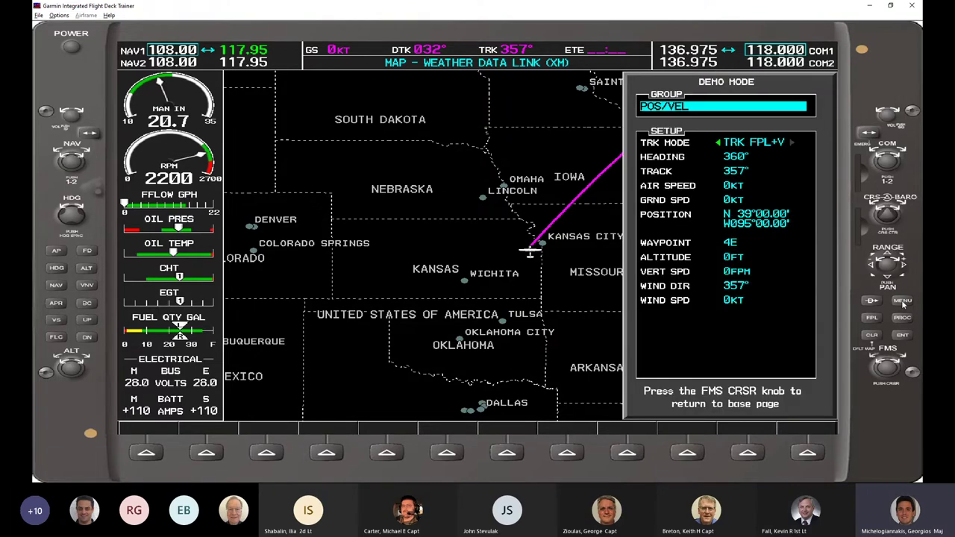
click(904, 303)
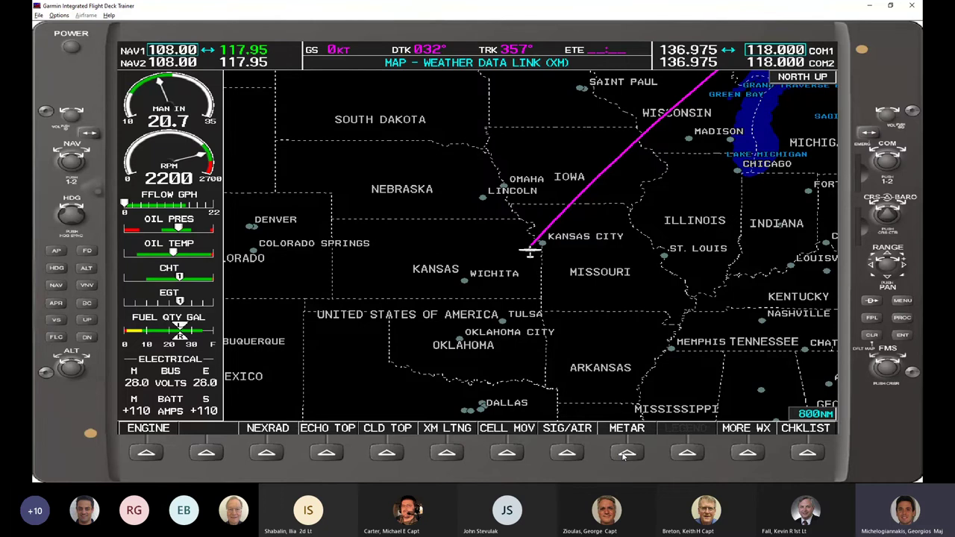
Turn on the METAR overlay on the Weather Data Link map.
click(626, 454)
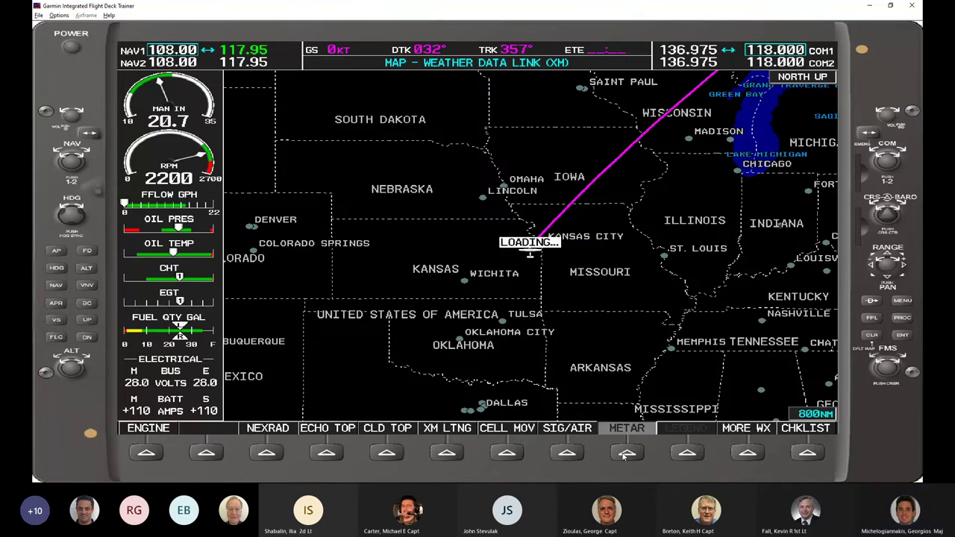
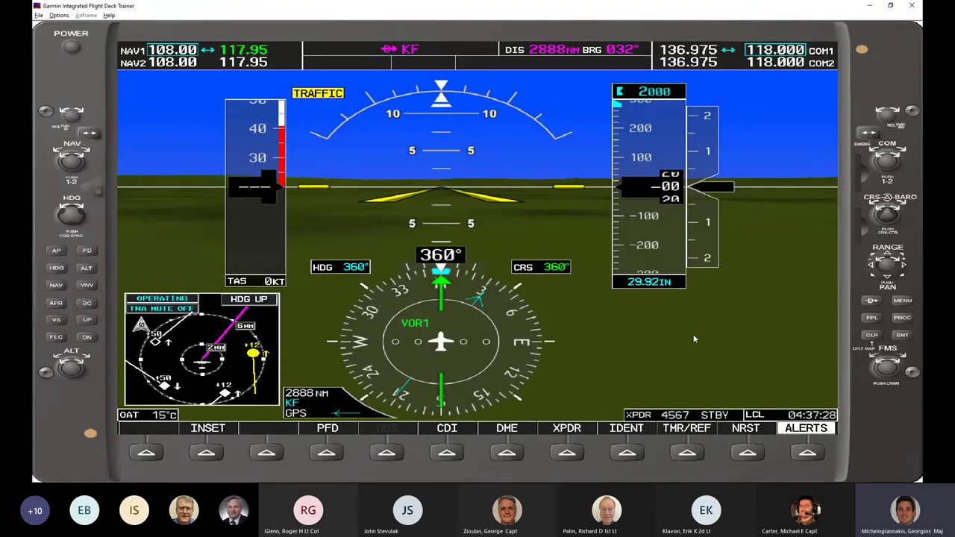
Cycle the course deviation indicator's navigation source on the HSI to GPS.
double_click(447, 453)
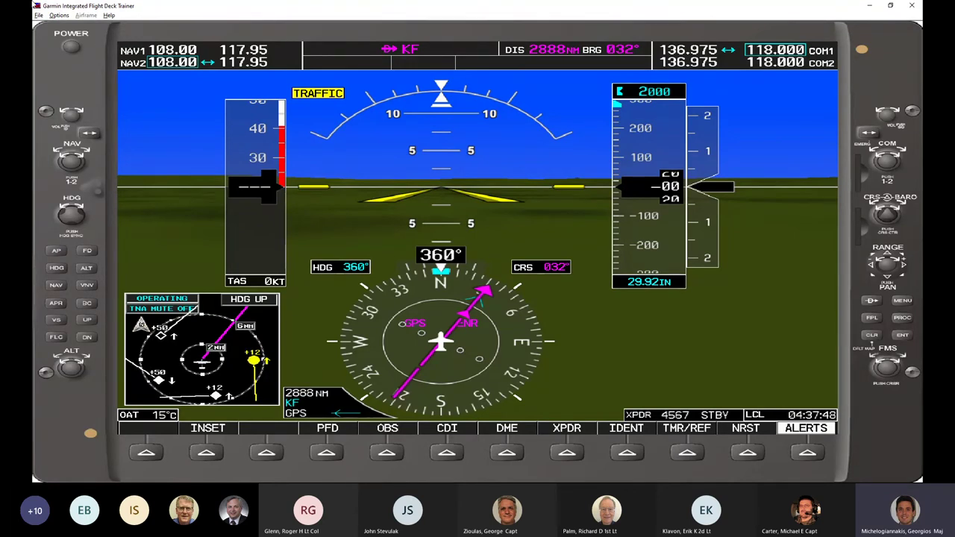
Enable the keyboard as joystick in the trainer's joystick axis configuration and accept the change.
click(68, 16)
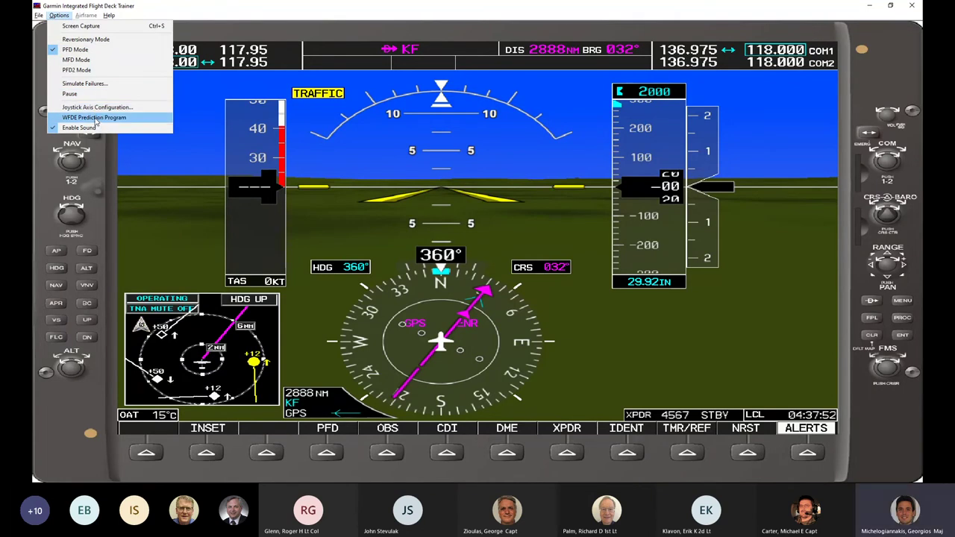
click(60, 15)
click(59, 16)
click(63, 16)
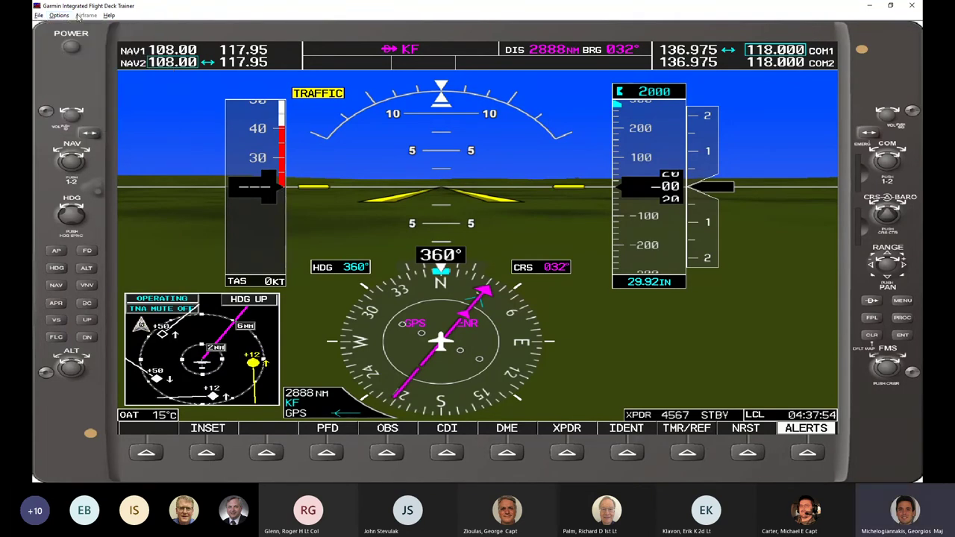
click(65, 16)
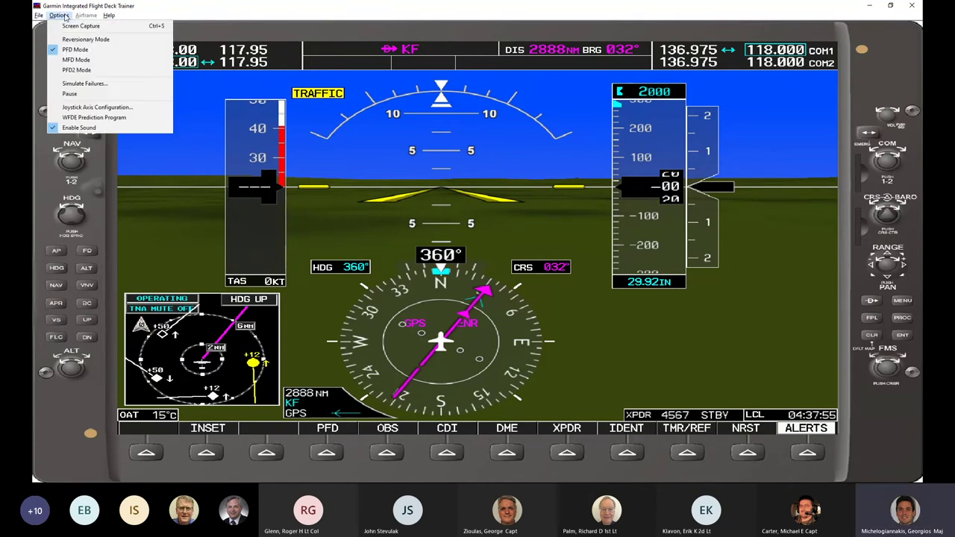
click(99, 109)
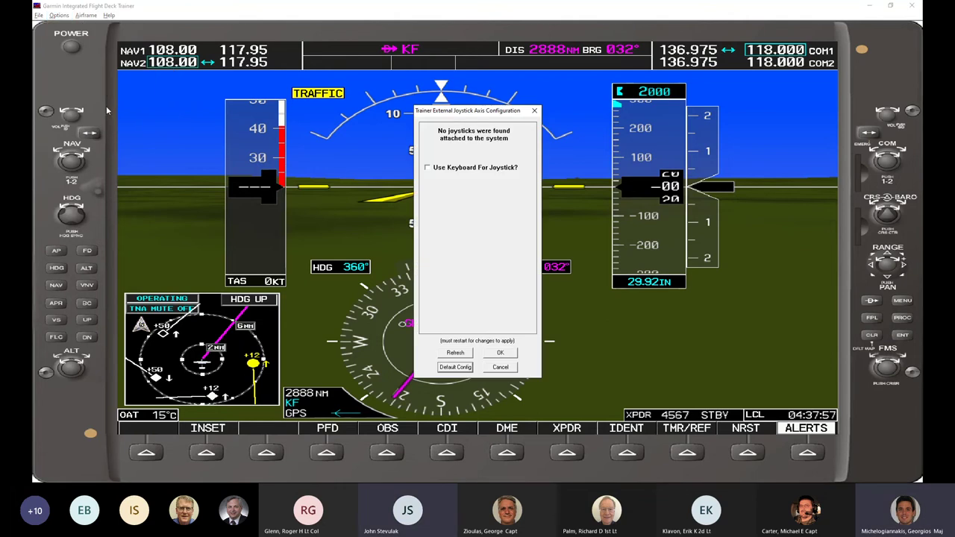
click(469, 169)
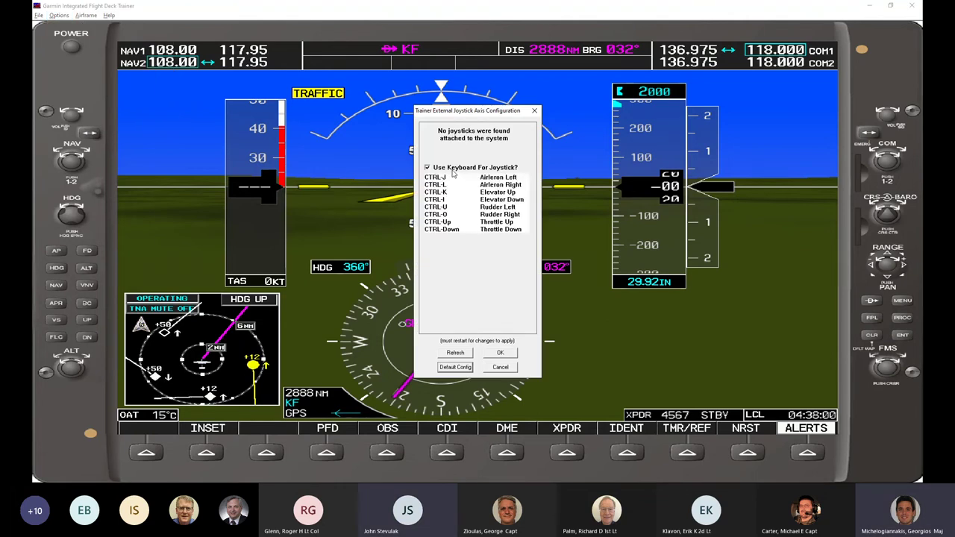
click(499, 353)
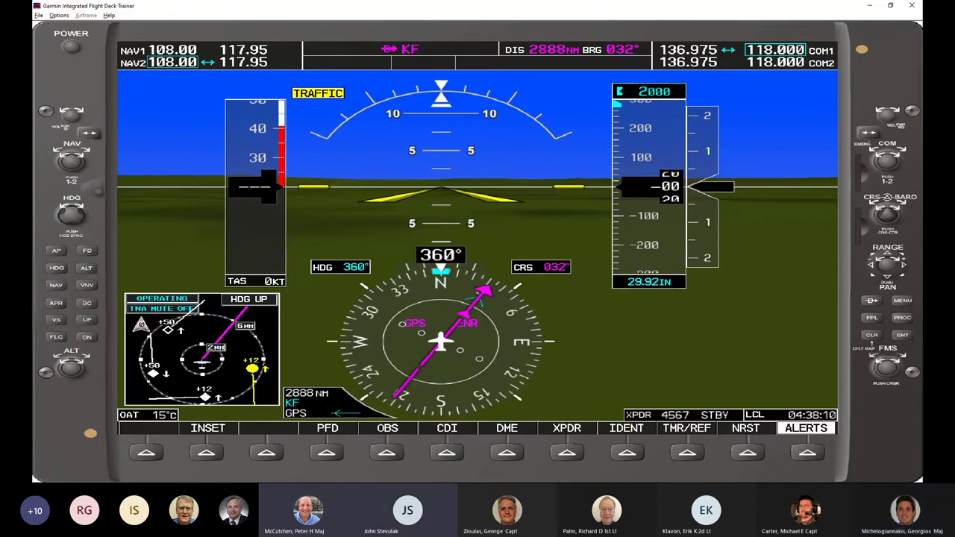
Set the simulated airspeed to 90 KT in the Demo Mode window and close the window.
click(902, 300)
click(902, 300)
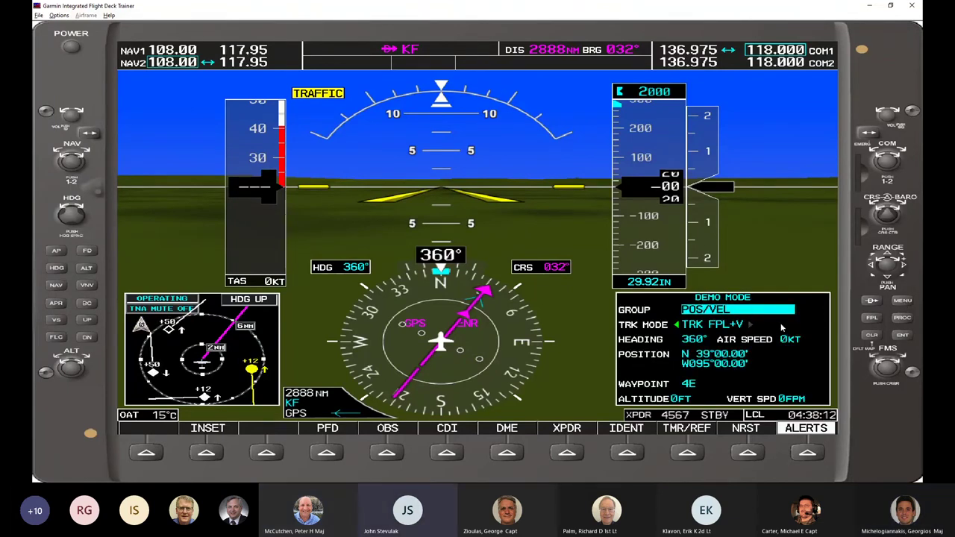
click(901, 369)
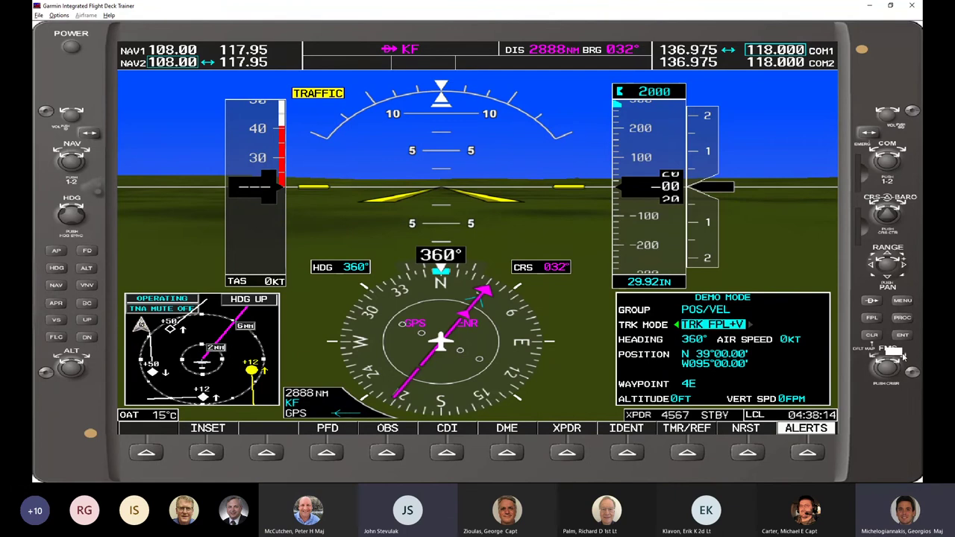
click(896, 366)
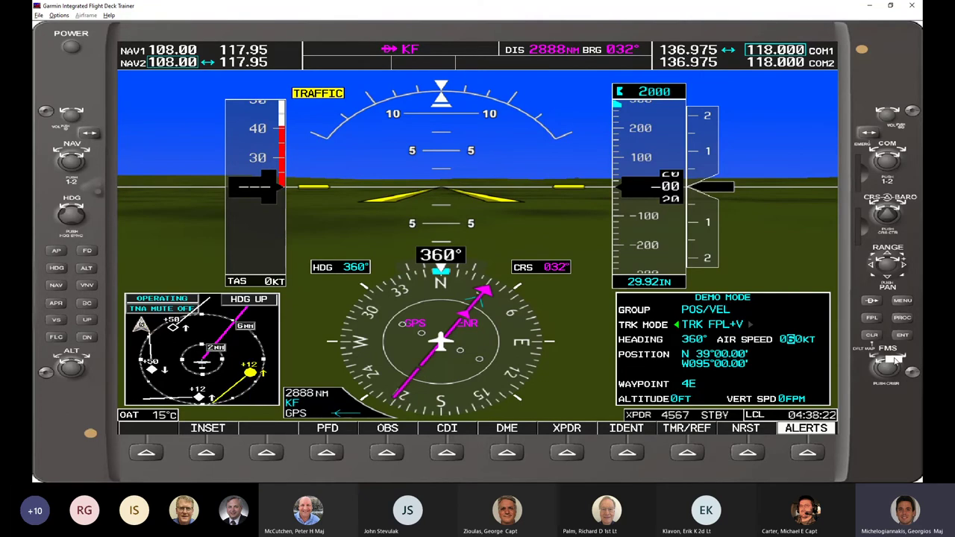
scroll(895, 360, up, 2)
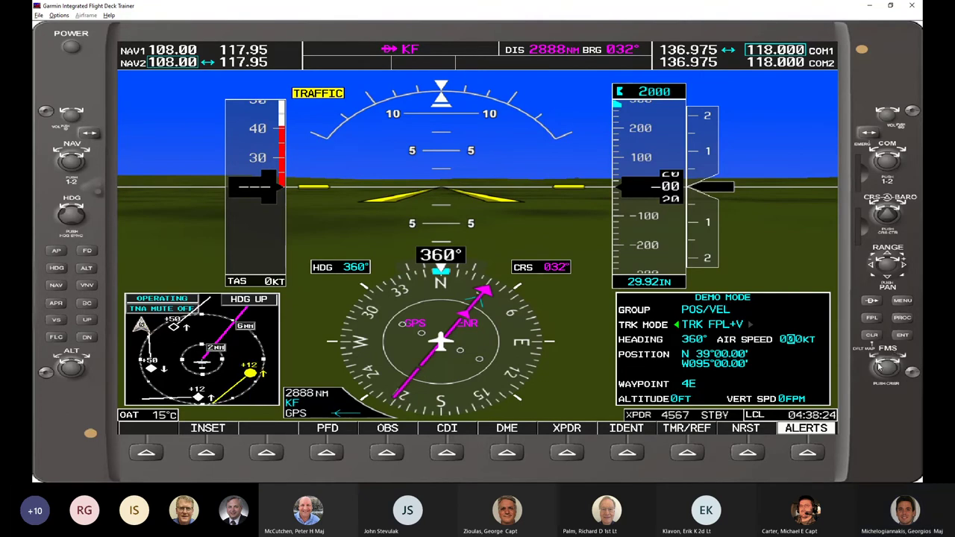
scroll(881, 364, down, 1)
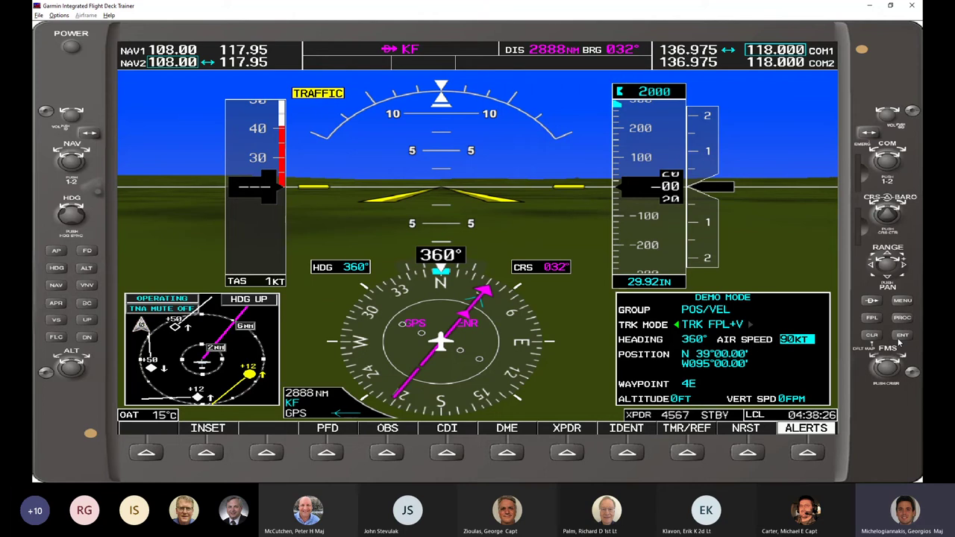
click(906, 301)
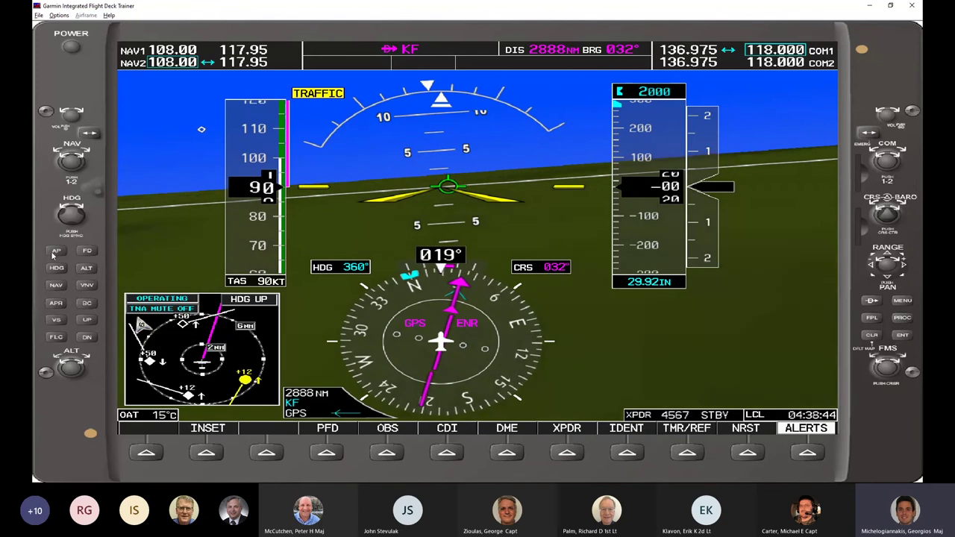
Engage the autopilot and command a vertical speed climb of 500 FPM.
click(52, 250)
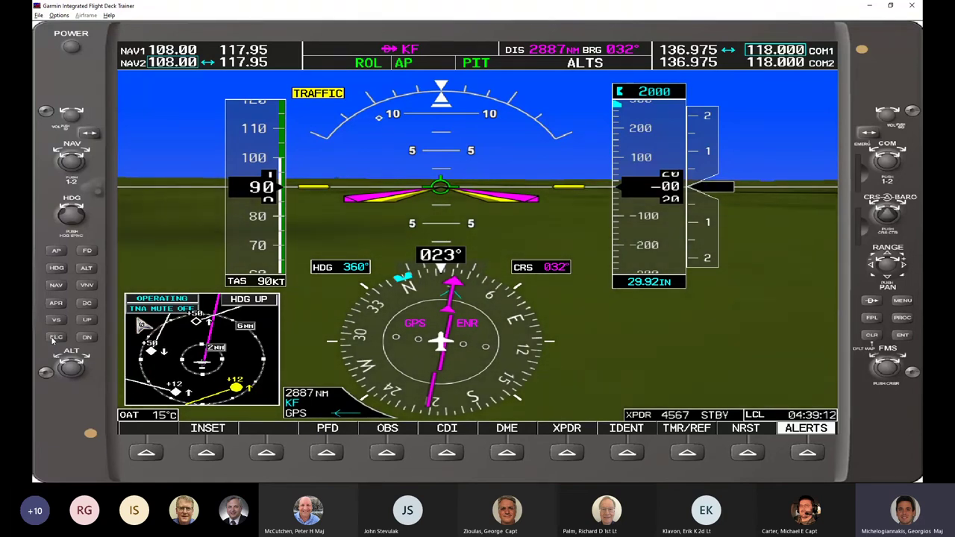
click(53, 338)
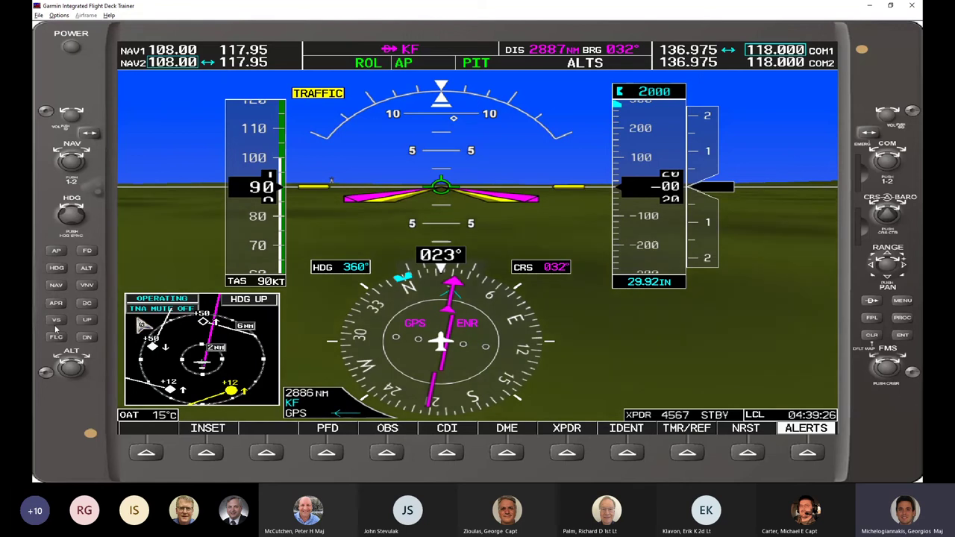
click(56, 321)
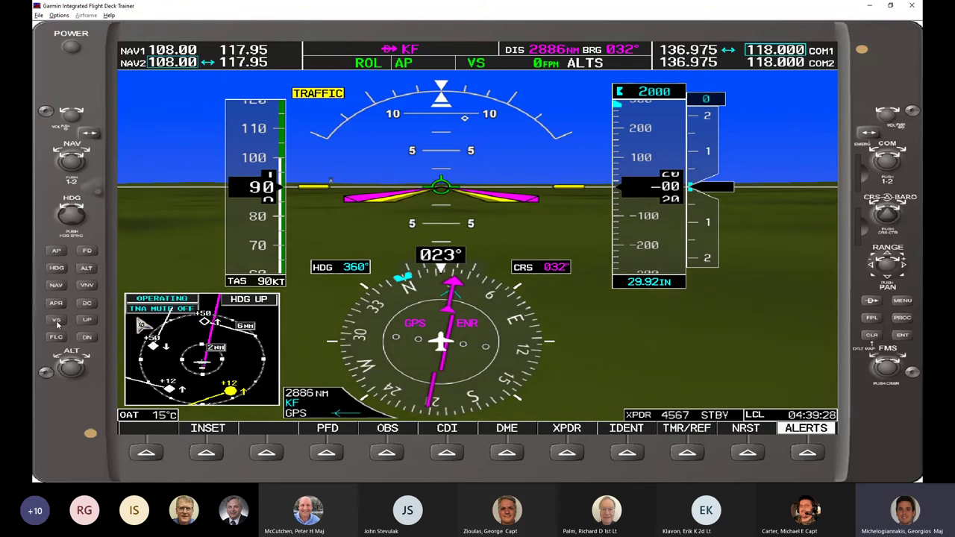
click(87, 321)
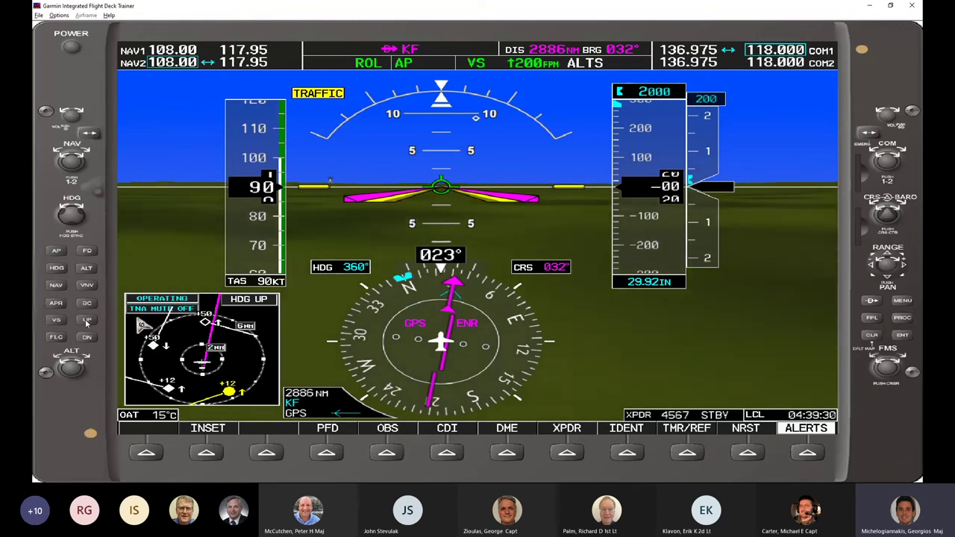
click(86, 321)
click(86, 320)
click(87, 321)
click(87, 321)
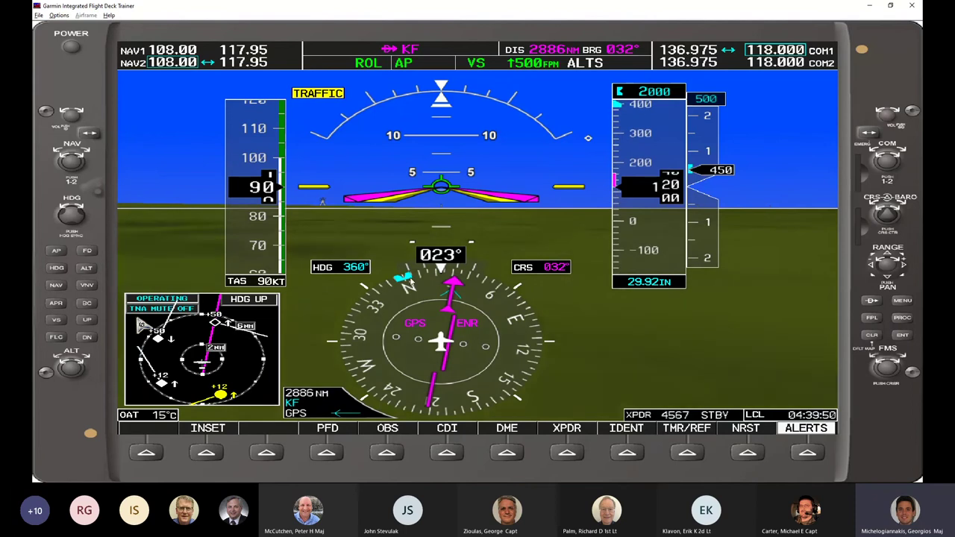
Engage the autopilot's heading mode to follow the 360° heading bug.
click(56, 267)
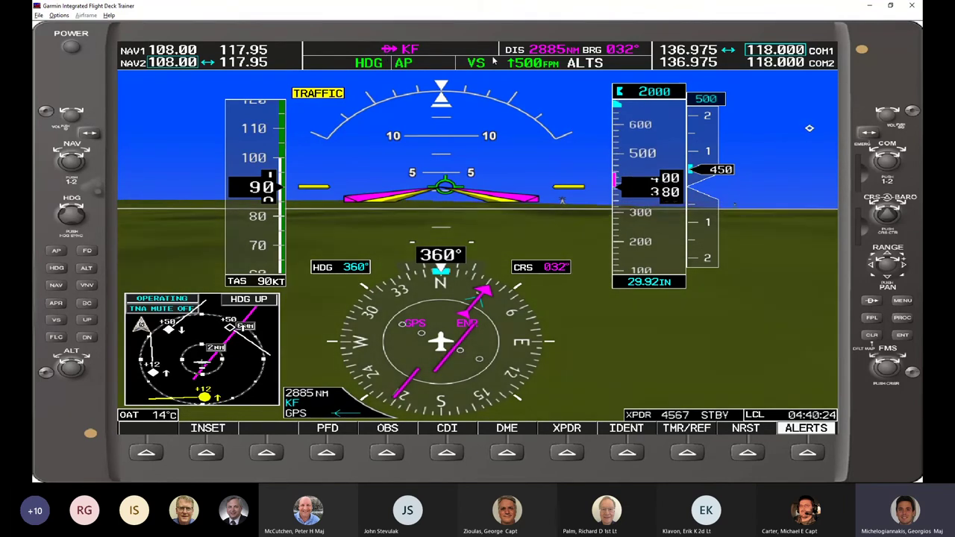
Reactivate the direct-to course to KF and engage the autopilot's NAV mode.
click(871, 300)
click(902, 336)
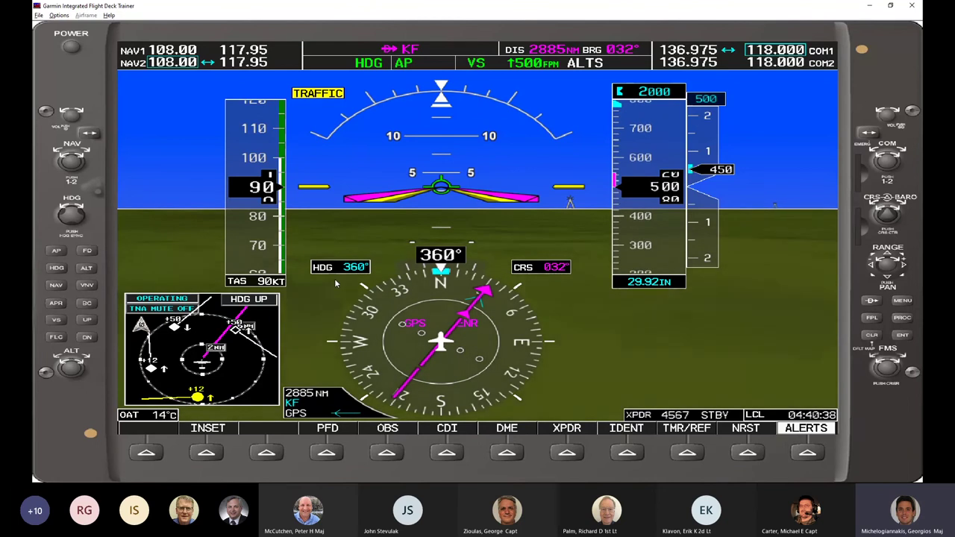
click(52, 288)
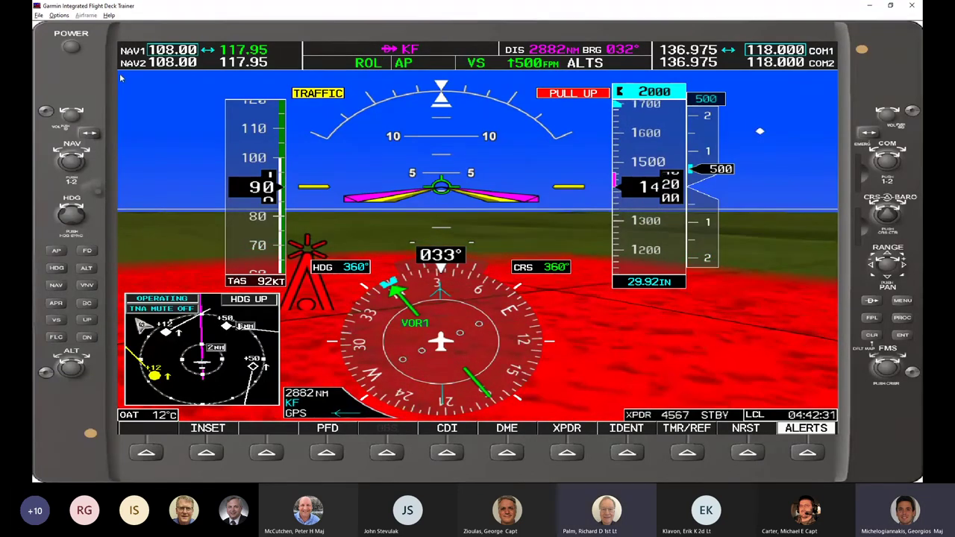
Turn off the trainer's sound.
click(59, 15)
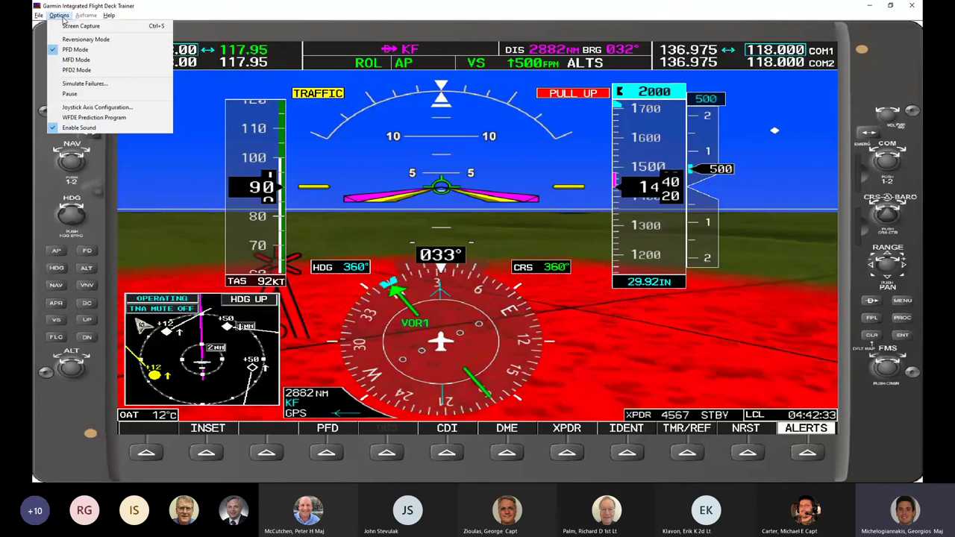
click(78, 127)
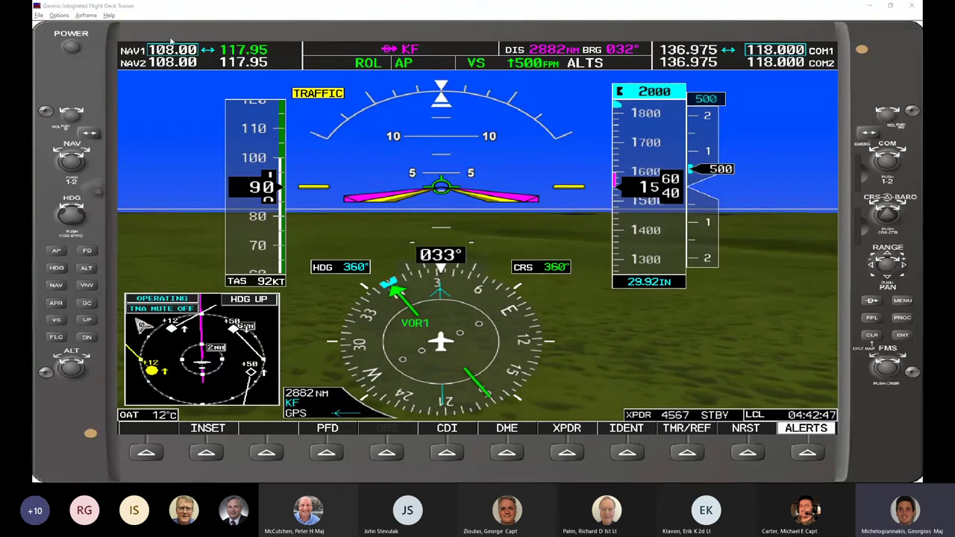
click(65, 16)
click(734, 216)
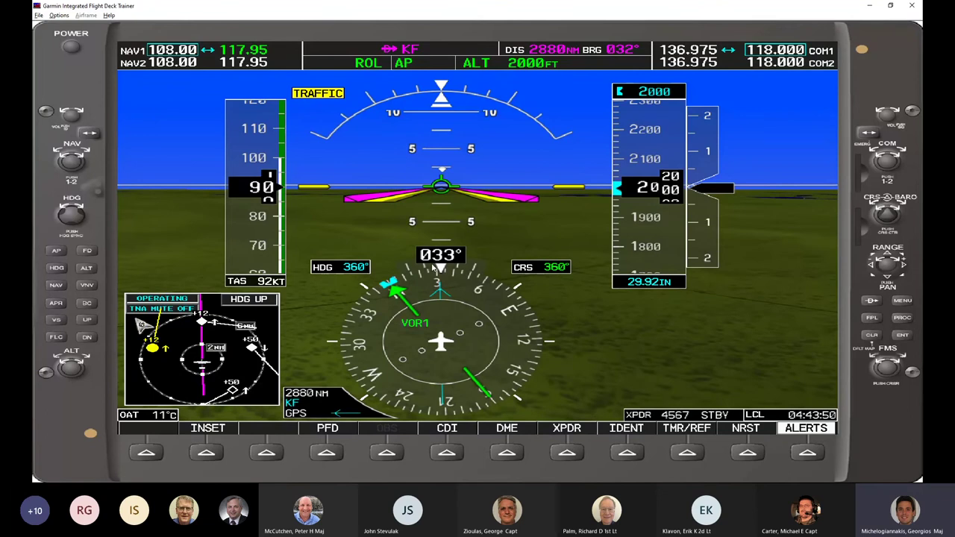
Switch the trainer to MFD mode and bring up the Nearest VOR page in the NRST page group.
key(alt+o)
key(Down)
key(Down)
key(Return)
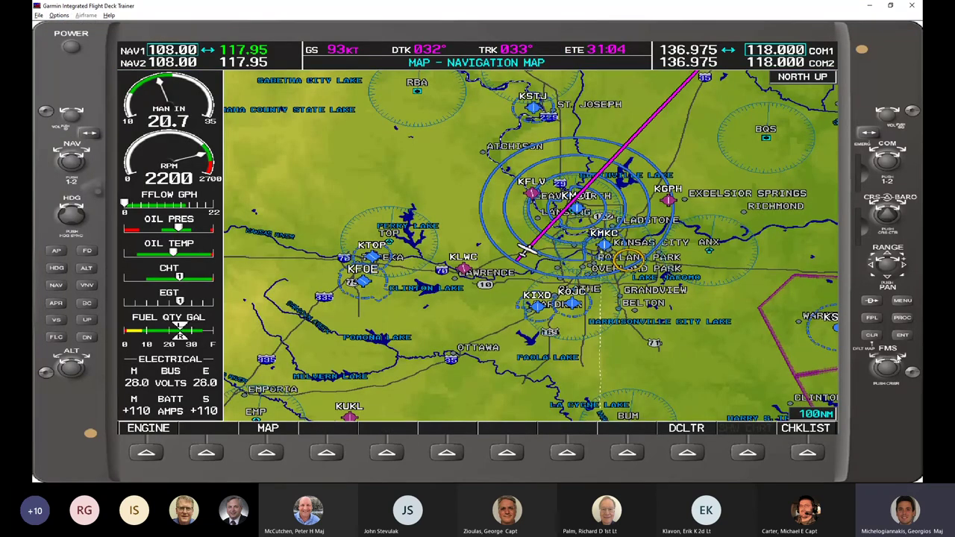
scroll(888, 358, down, 1)
scroll(893, 361, down, 4)
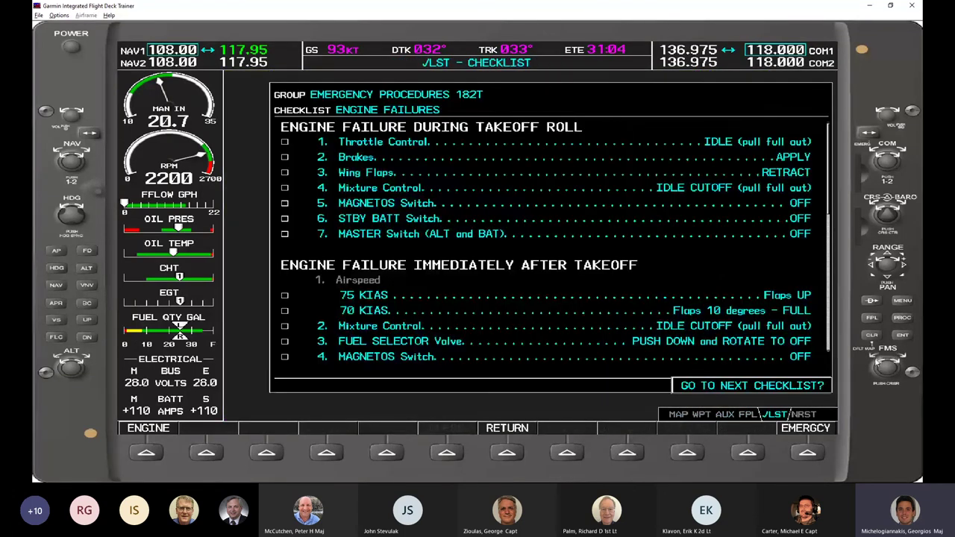
scroll(901, 357, down, 1)
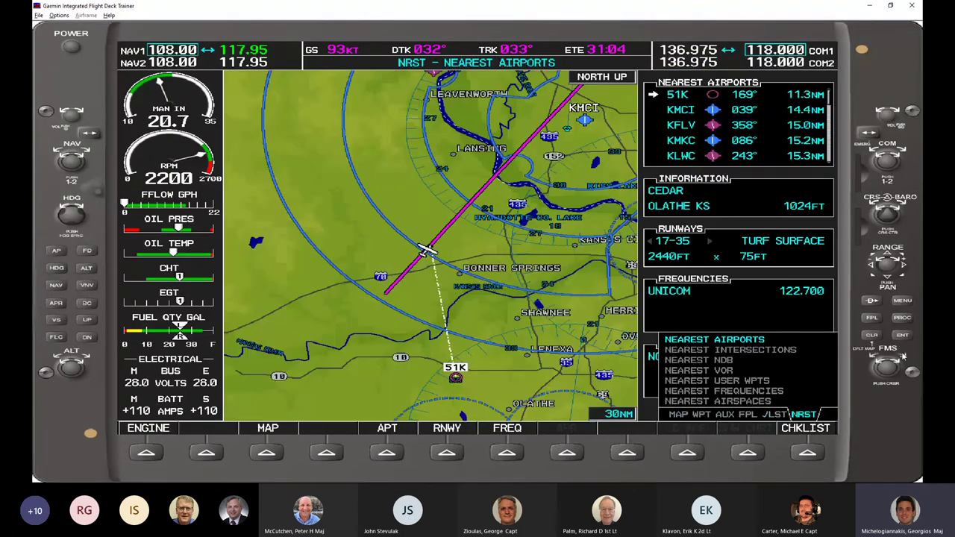
scroll(899, 364, down, 1)
scroll(899, 364, down, 1)
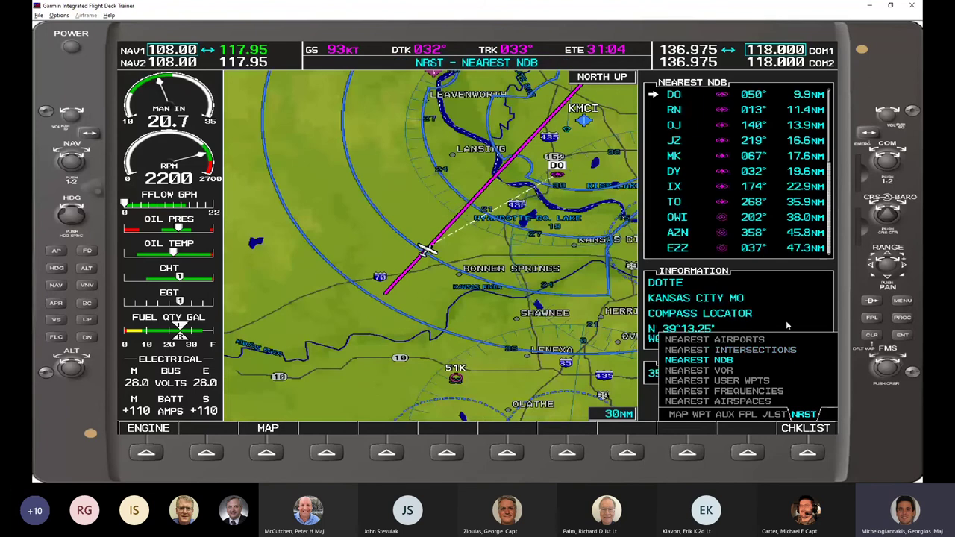
scroll(893, 364, down, 1)
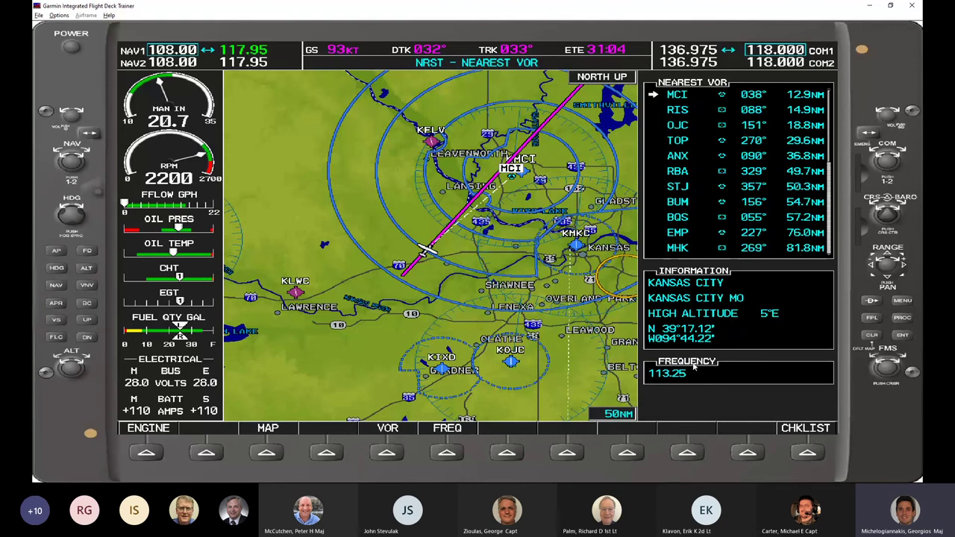
Browse the nearest VOR list through stations such as OJC, TOP and RIS, ending on MCI.
click(903, 356)
click(903, 357)
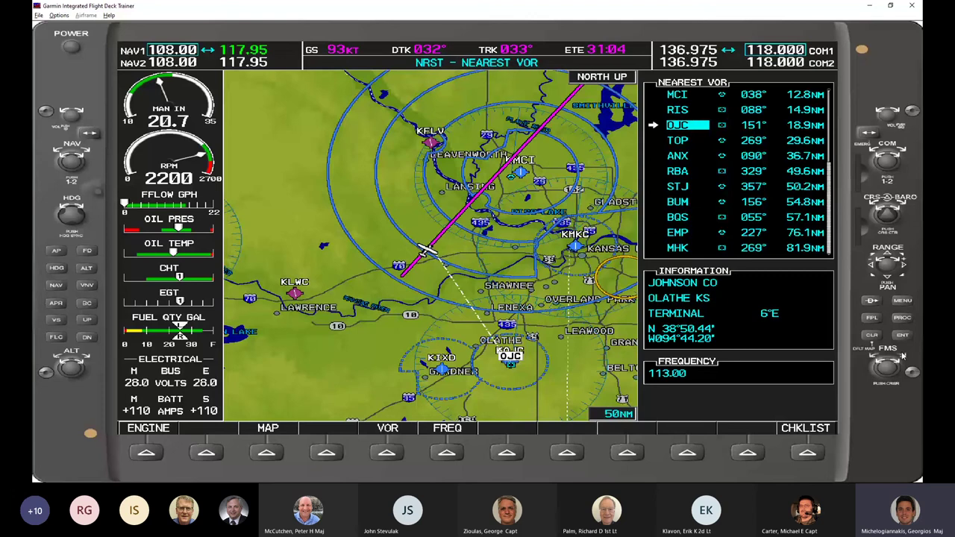
scroll(903, 356, down, 5)
scroll(892, 359, up, 7)
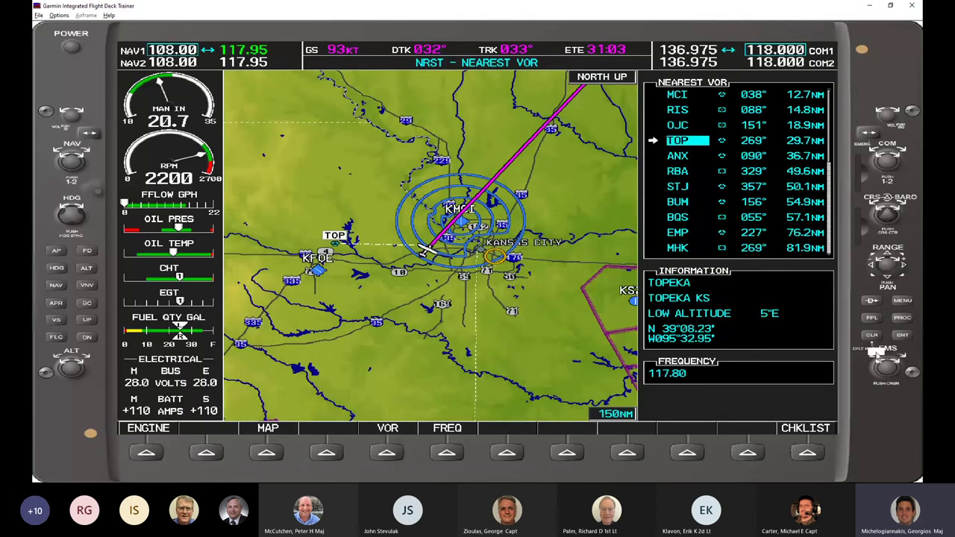
scroll(912, 338, down, 1)
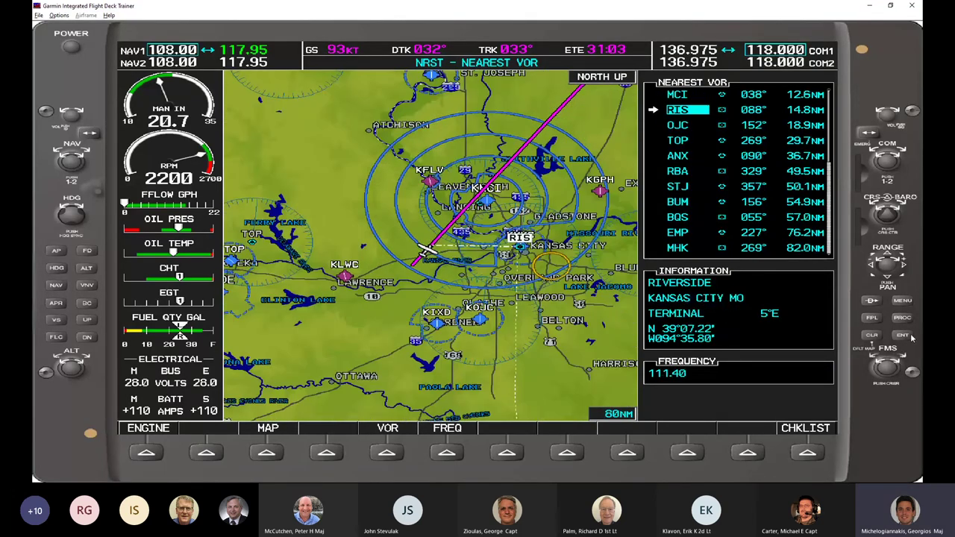
scroll(888, 357, down, 1)
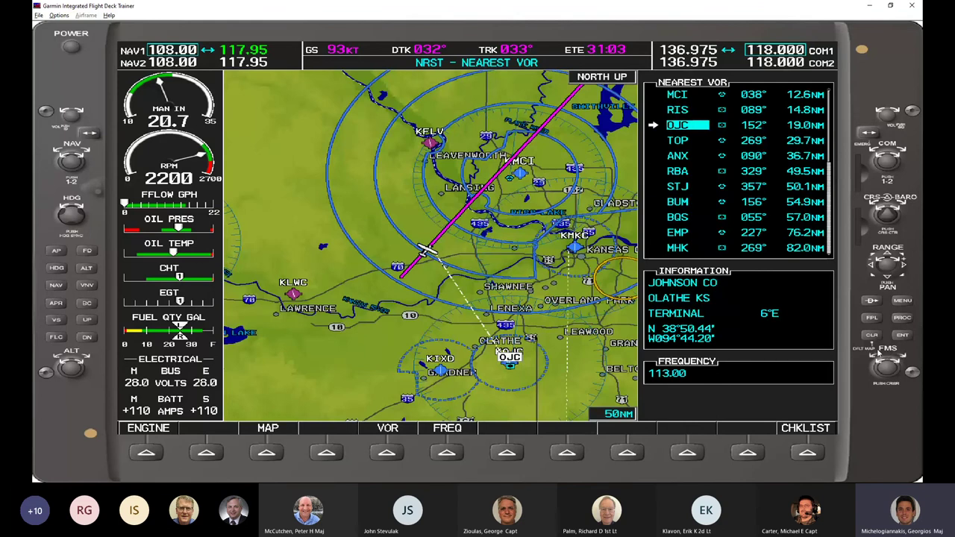
scroll(879, 352, up, 2)
Select the frequency window for the MCI VOR and load 113.25 into NAV1 standby.
click(900, 300)
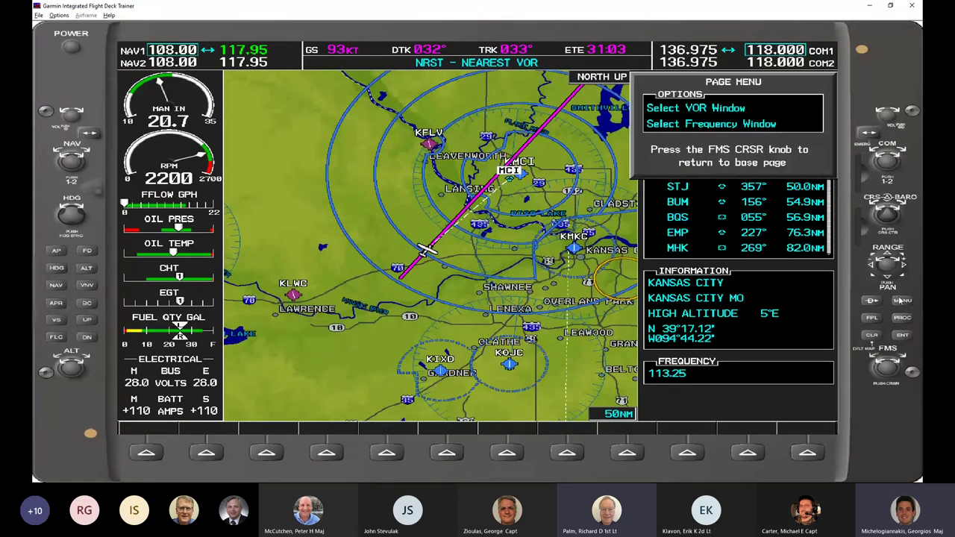
click(901, 300)
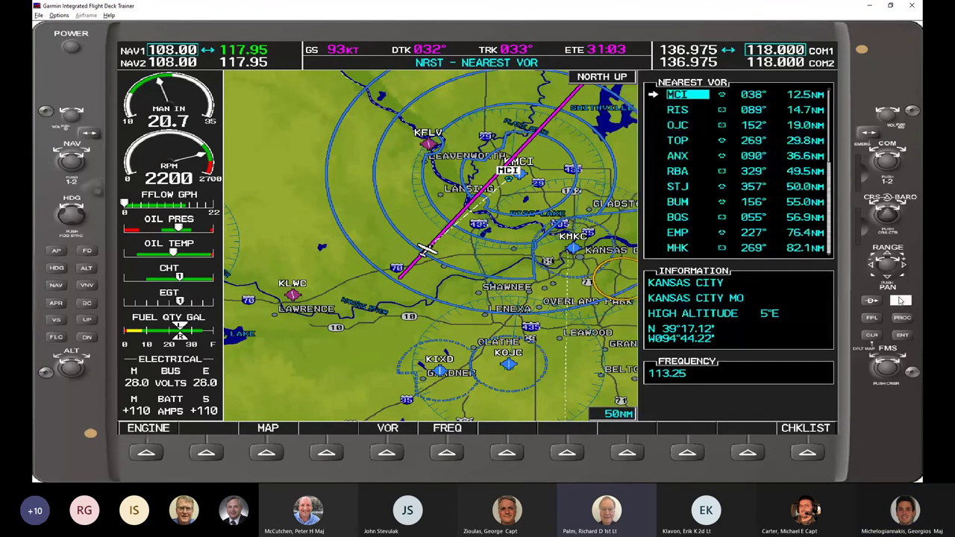
click(900, 300)
scroll(903, 356, down, 1)
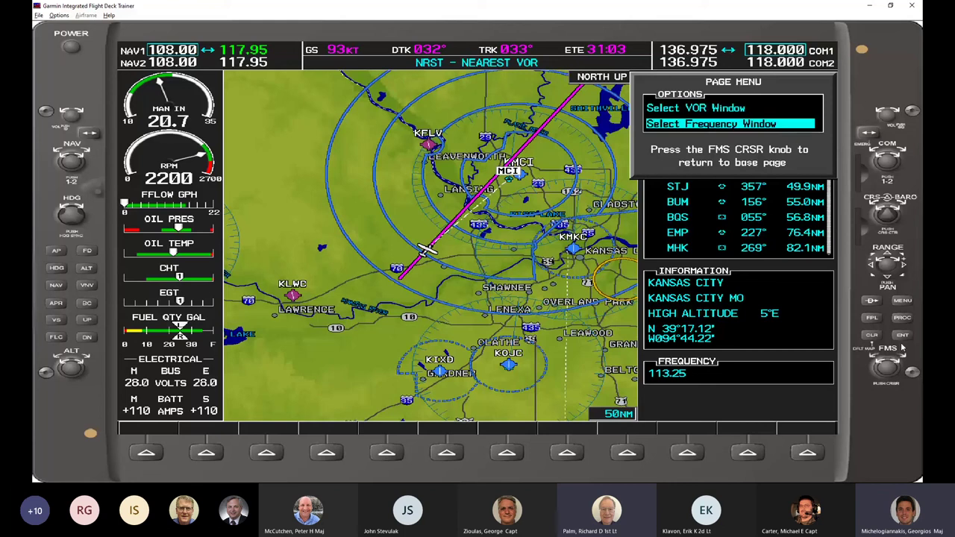
click(903, 336)
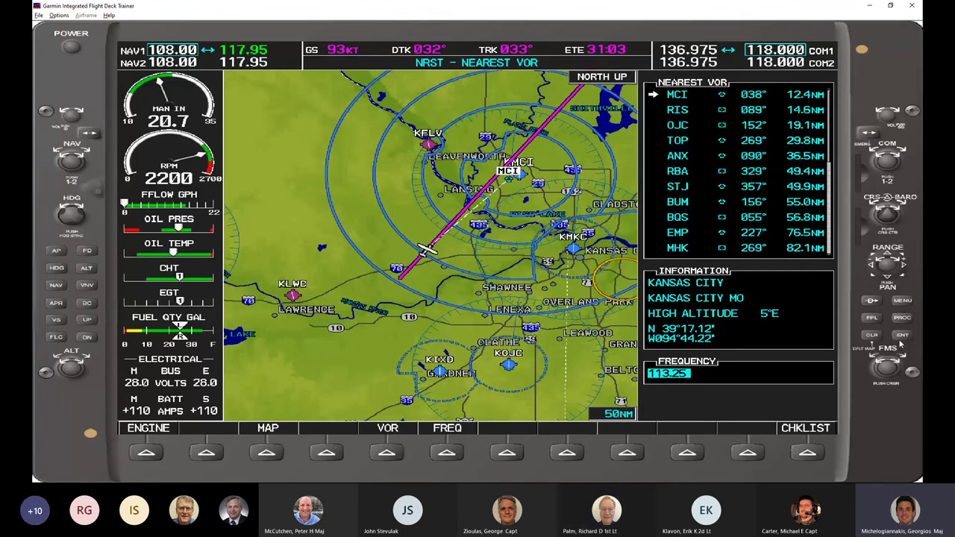
click(901, 337)
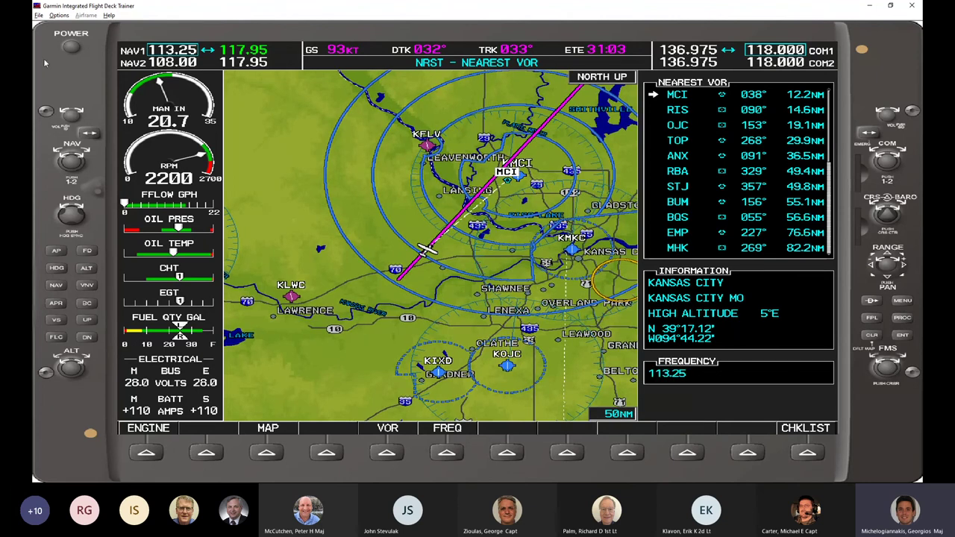
Return the trainer to PFD mode and swap 113.25 into the active NAV1 frequency.
click(59, 15)
click(82, 48)
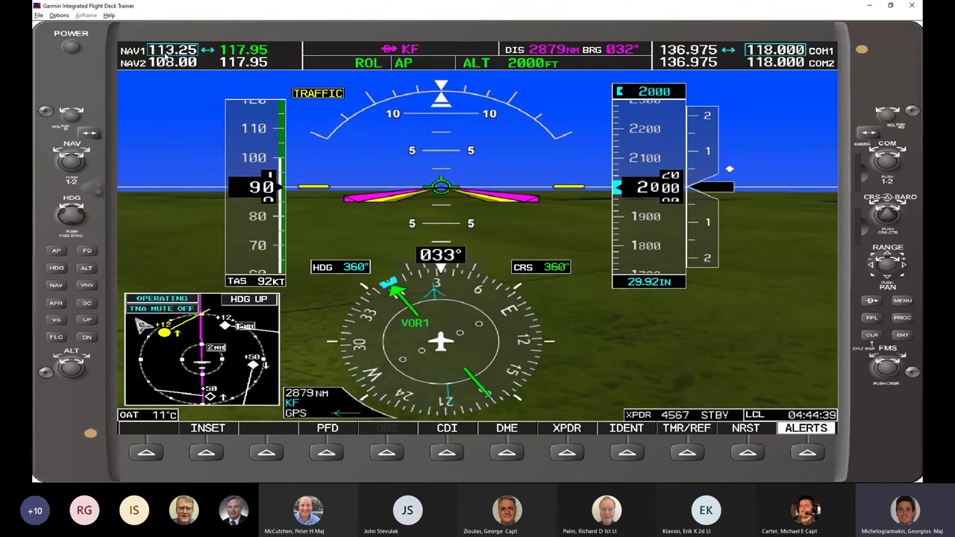
click(89, 133)
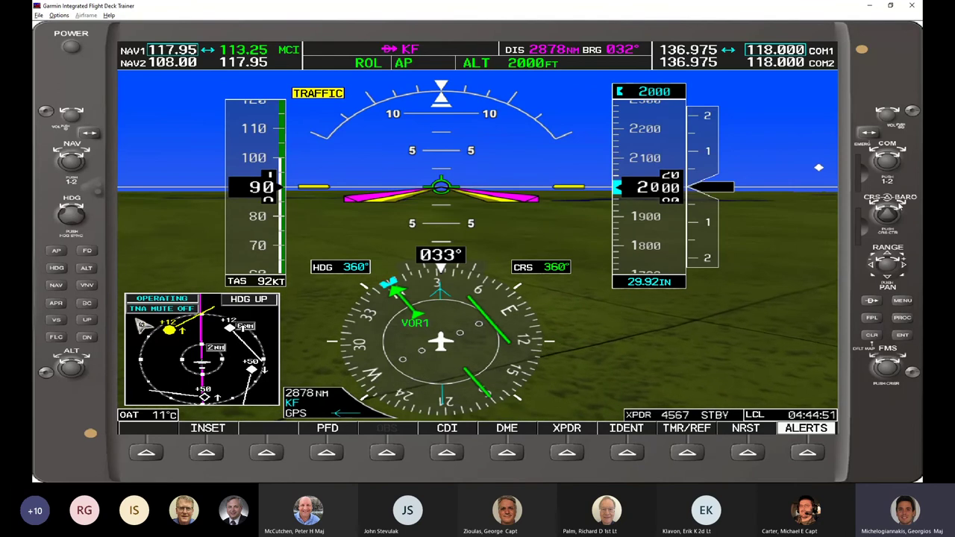
Raise the altimeter's barometric setting to 30.32 in, and bring it back down to 29.84 in.
scroll(898, 207, up, 20)
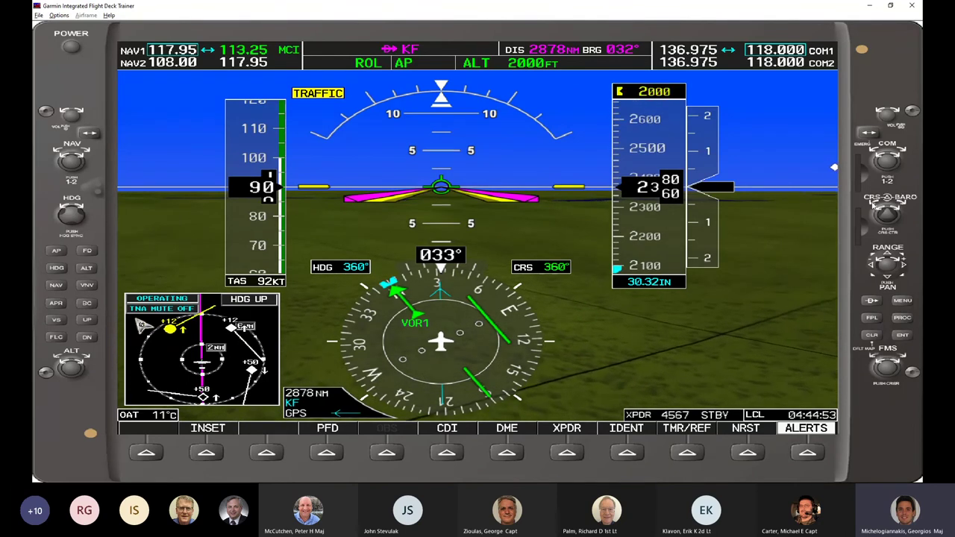
scroll(884, 207, down, 20)
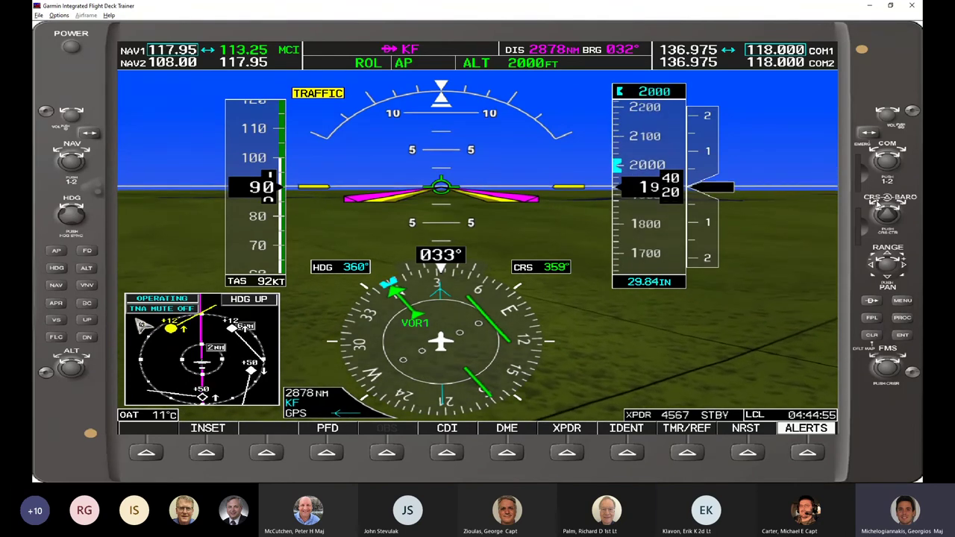
Swing the VOR1 course through several radials, set it to 036° to centre the deviation needle, and engage autopilot NAV mode.
scroll(880, 205, up, 20)
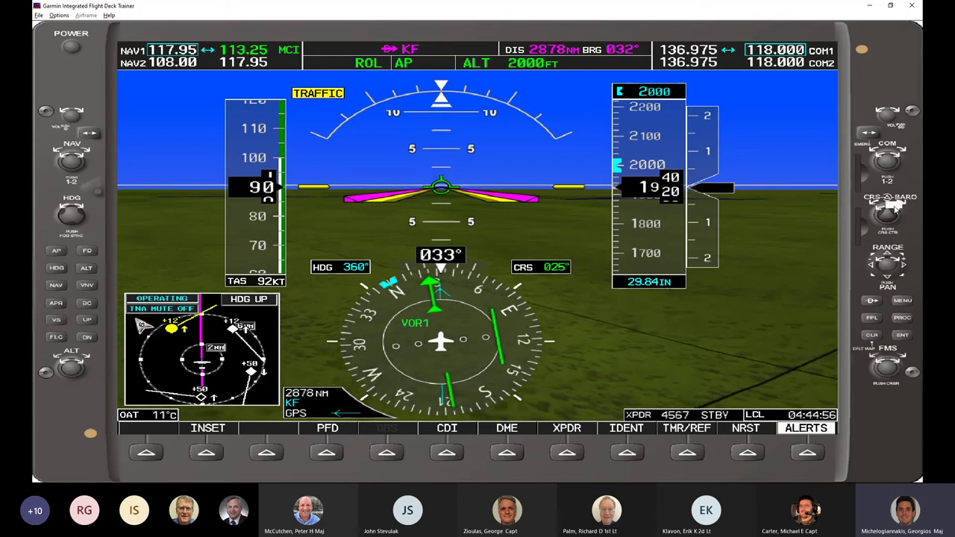
scroll(896, 211, down, 20)
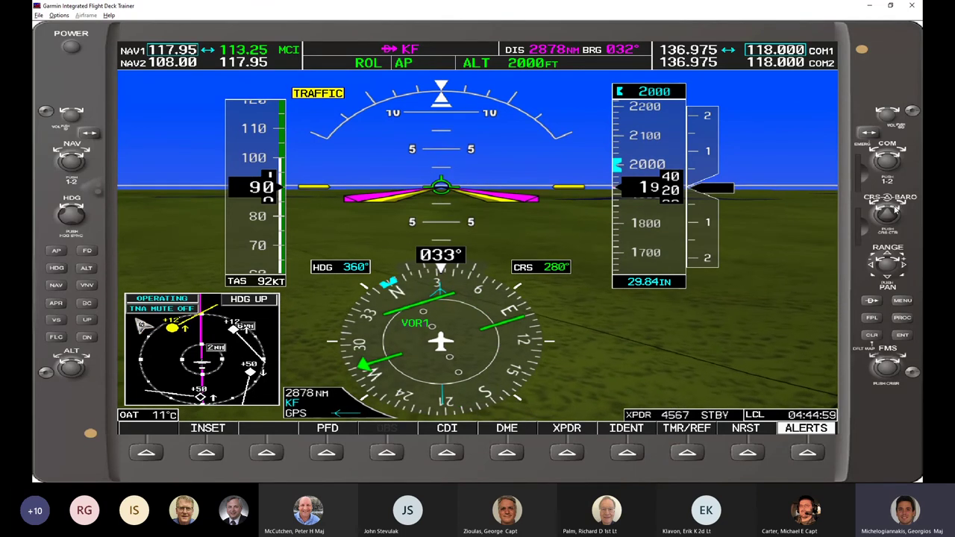
scroll(895, 209, up, 20)
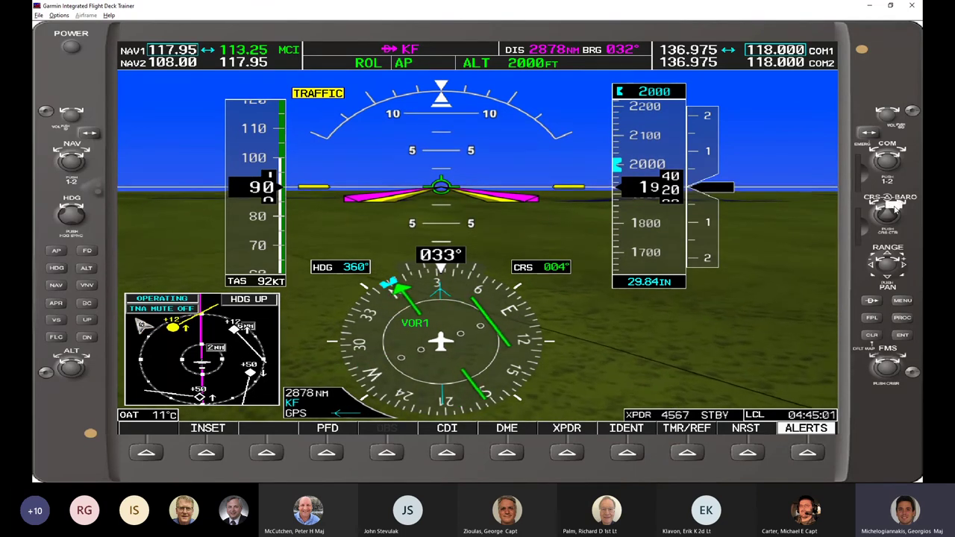
scroll(896, 211, up, 20)
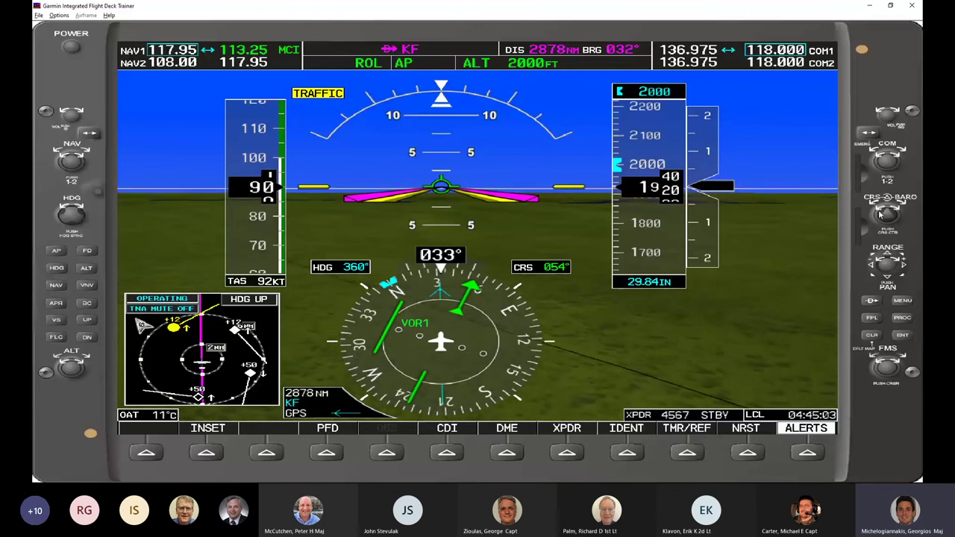
scroll(882, 214, down, 6)
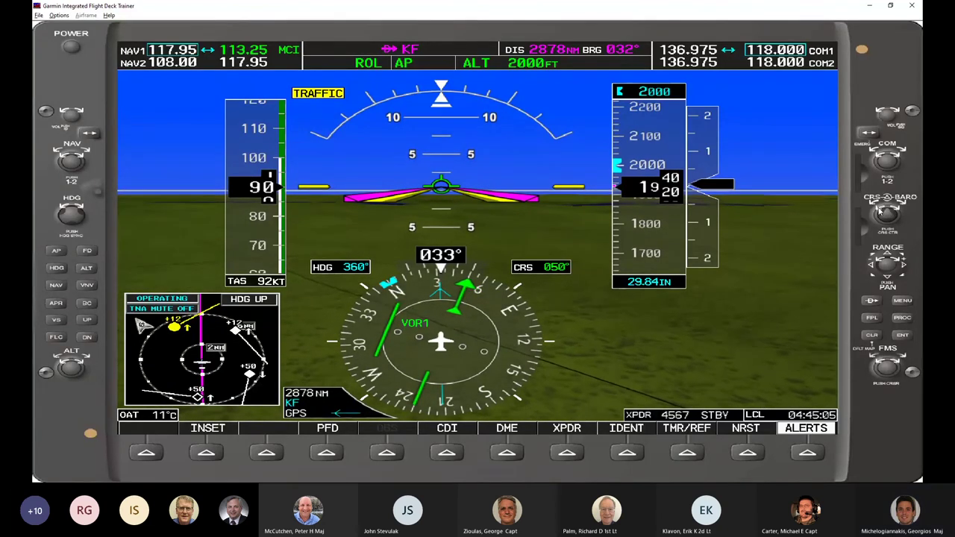
scroll(879, 212, down, 8)
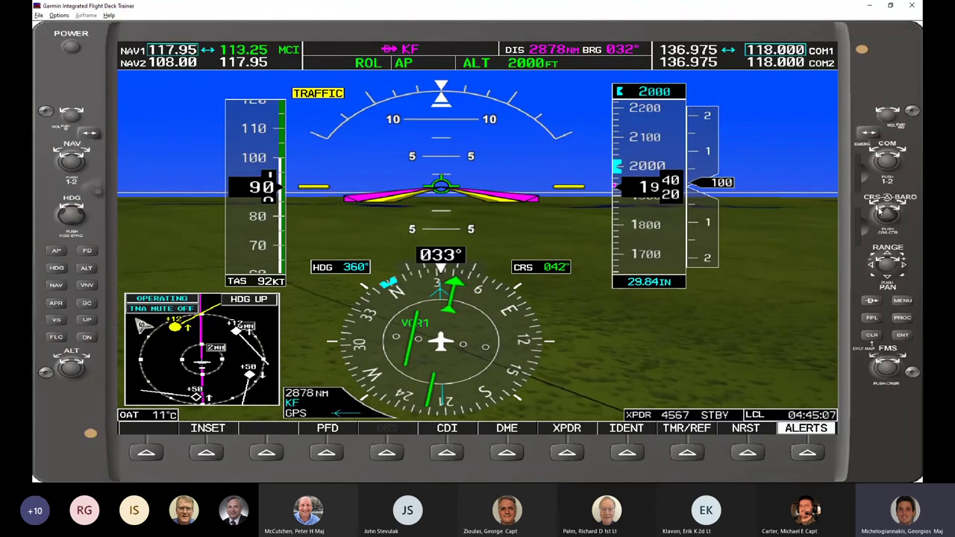
scroll(880, 212, down, 4)
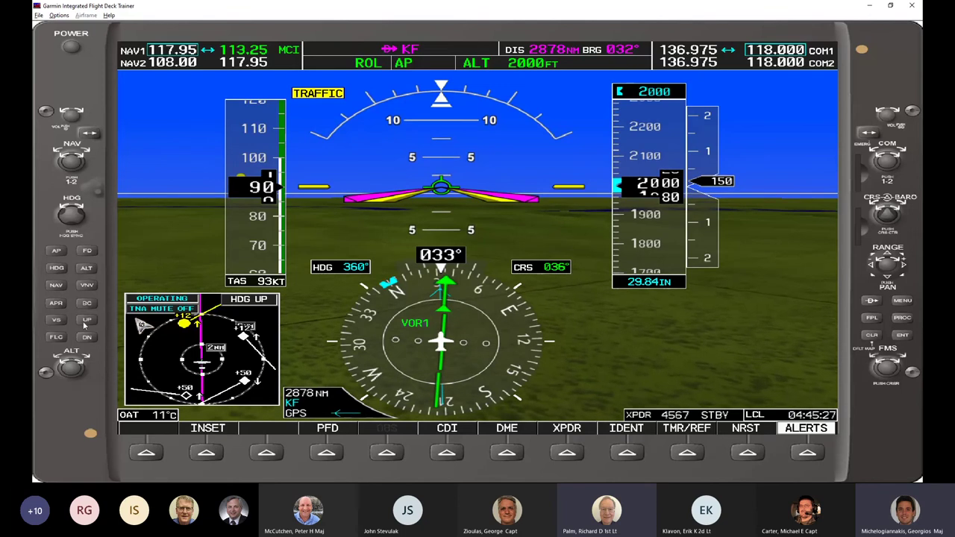
click(56, 284)
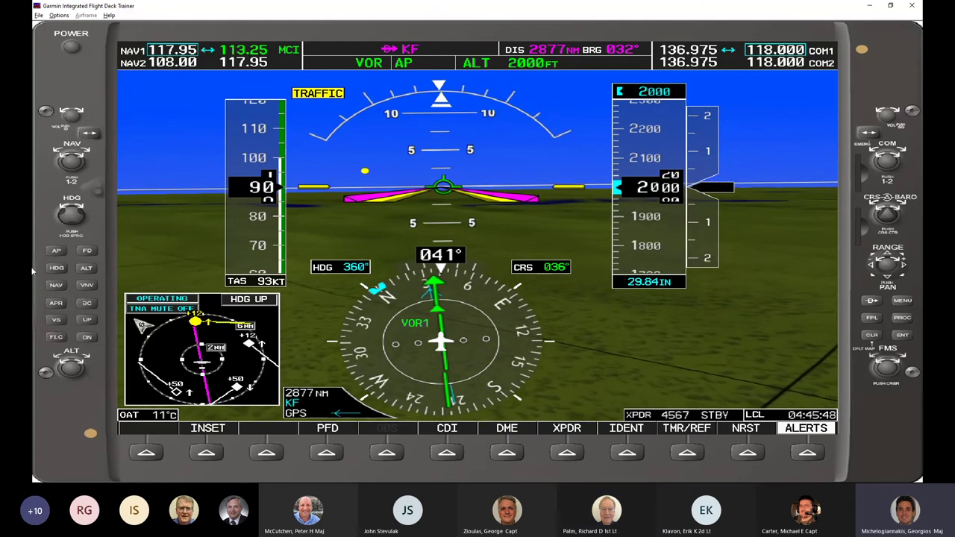
Set the selected altitude to 1500 ft and engage the autopilot's vertical speed mode.
scroll(66, 209, down, 4)
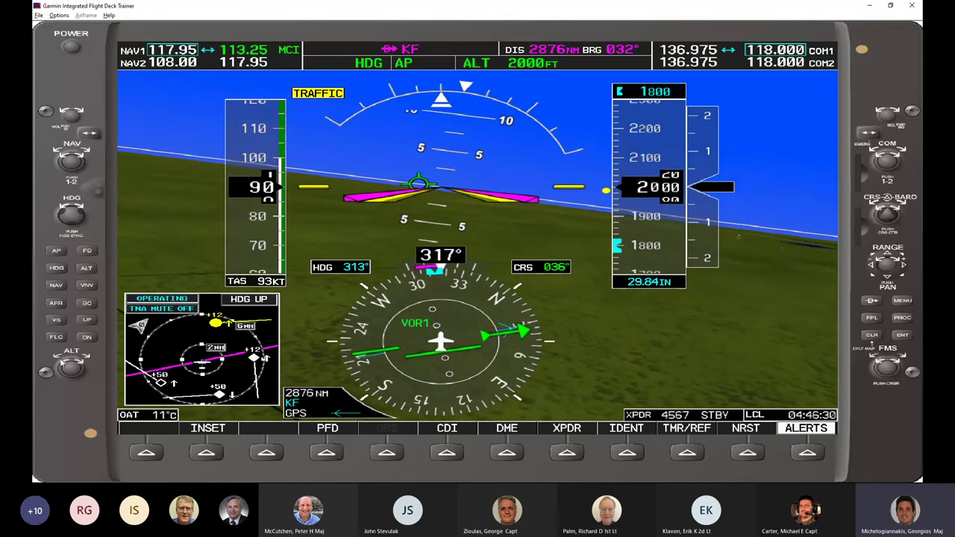
scroll(72, 355, down, 5)
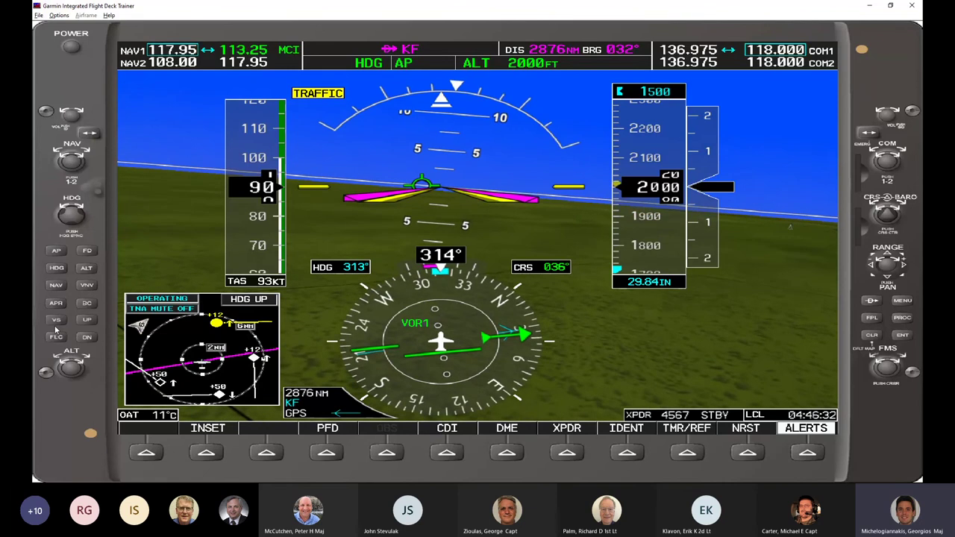
click(56, 320)
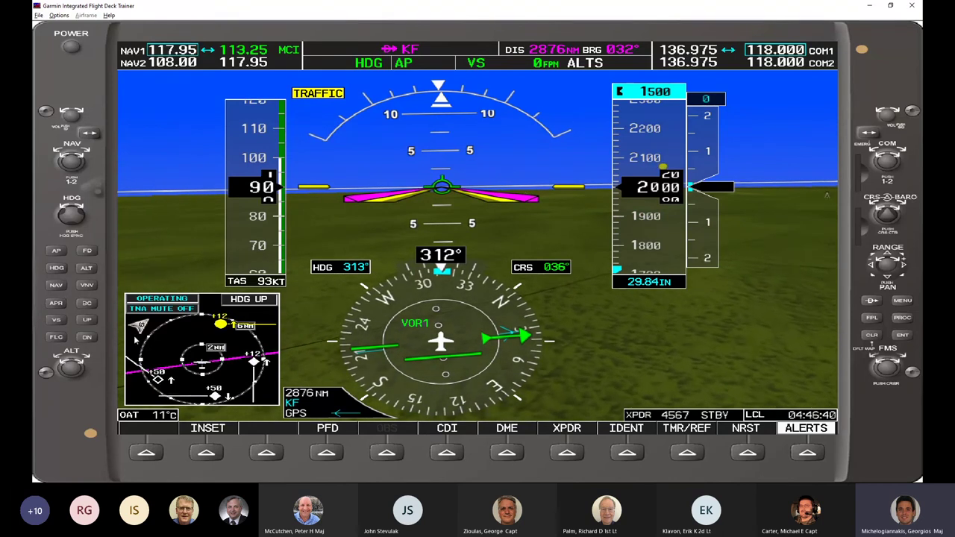
Command a 500 fpm descent in vertical speed mode, and increase it to 700 fpm.
click(87, 337)
click(86, 337)
click(86, 337)
click(87, 337)
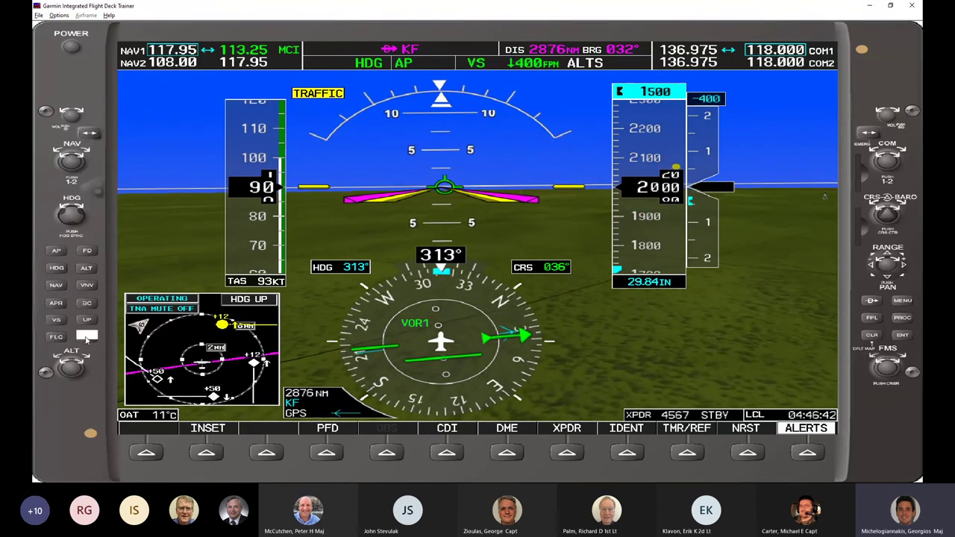
click(86, 337)
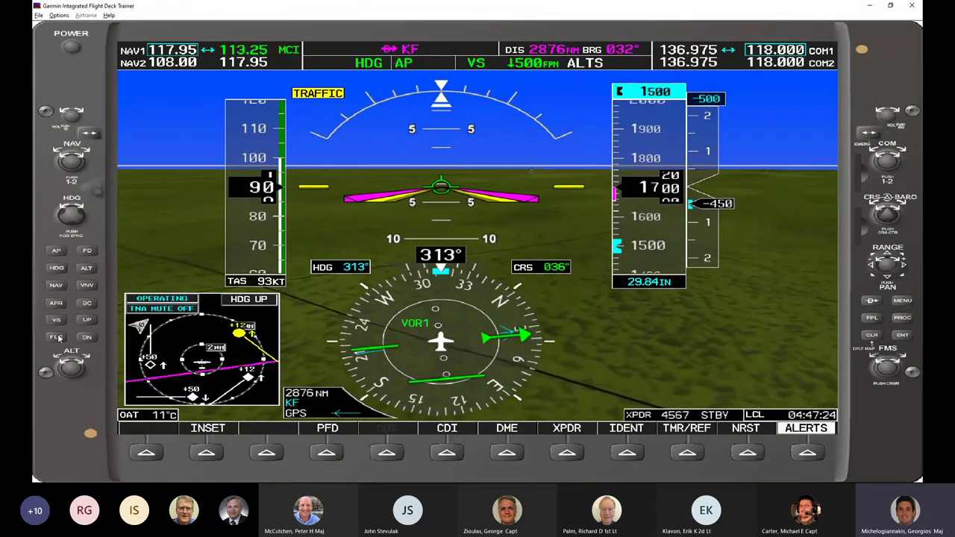
click(86, 337)
click(87, 337)
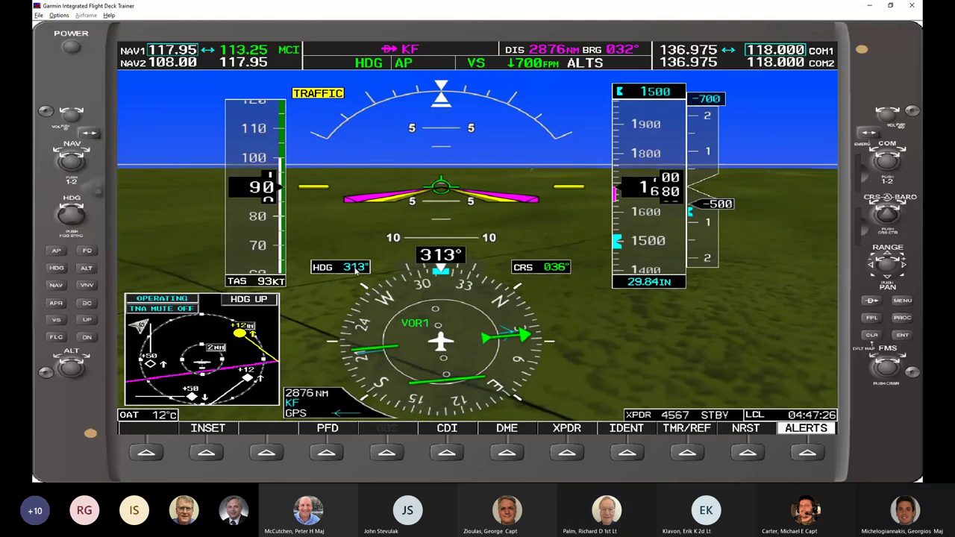